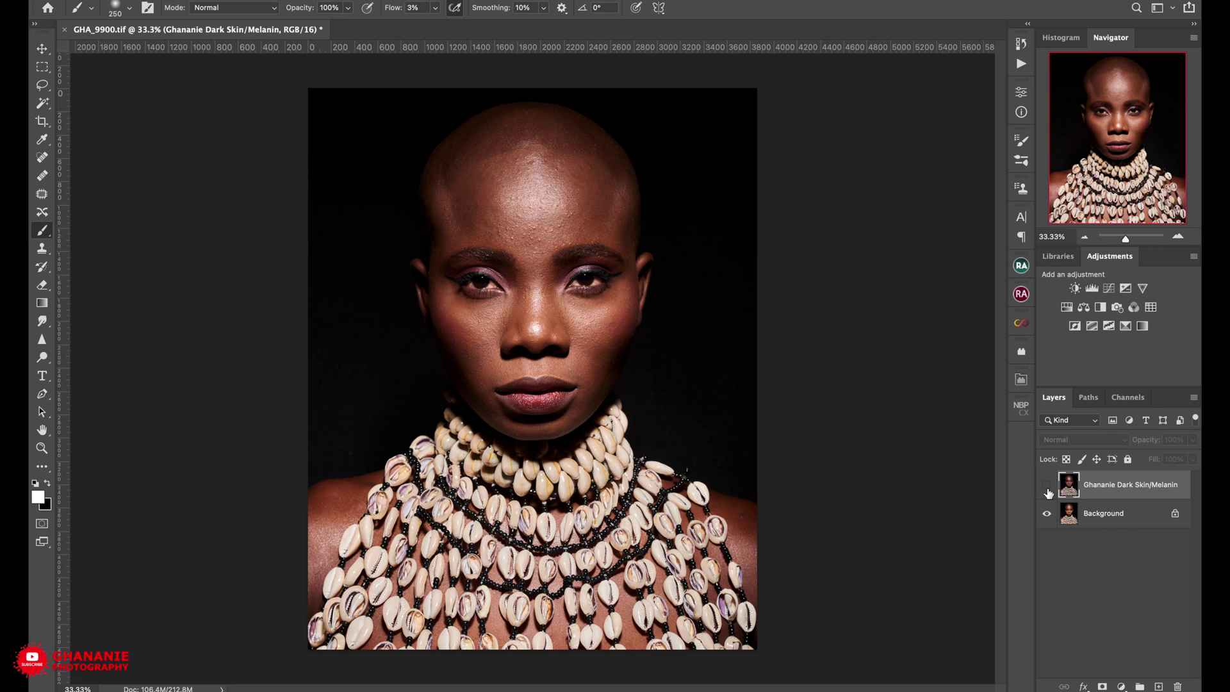
- Compare the portrait with and without the Ghananie Dark Skin/Melanin layer, both in full and close up on the face
click(1047, 487)
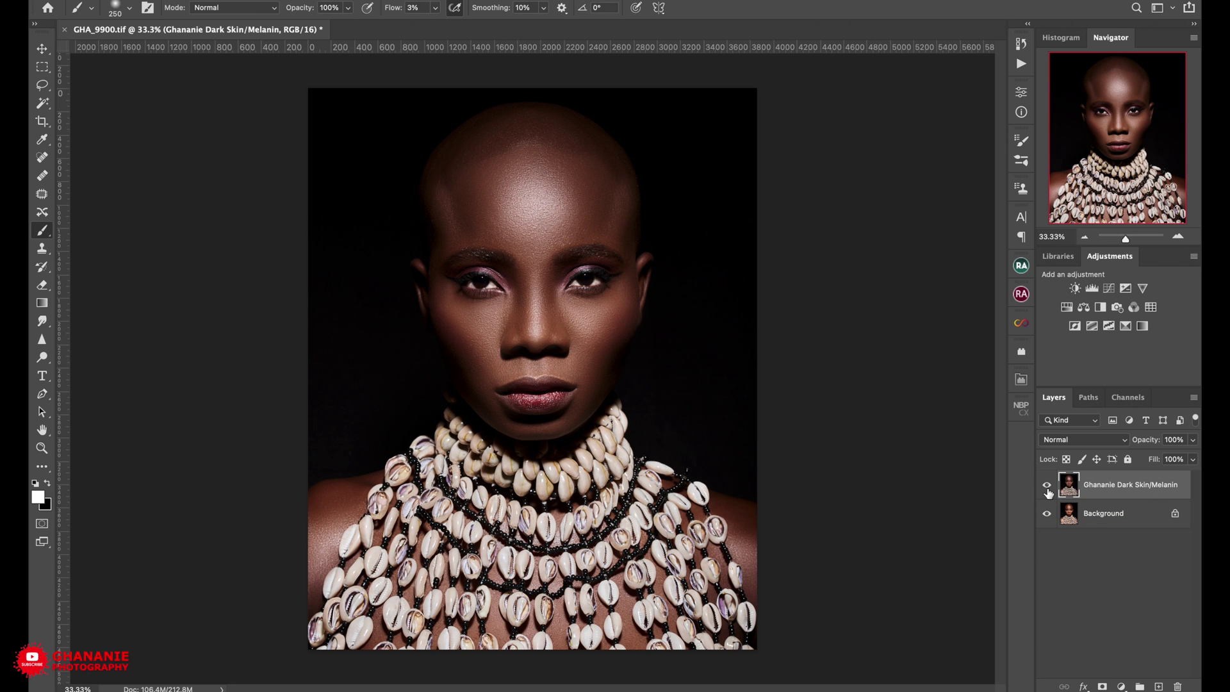
click(1047, 486)
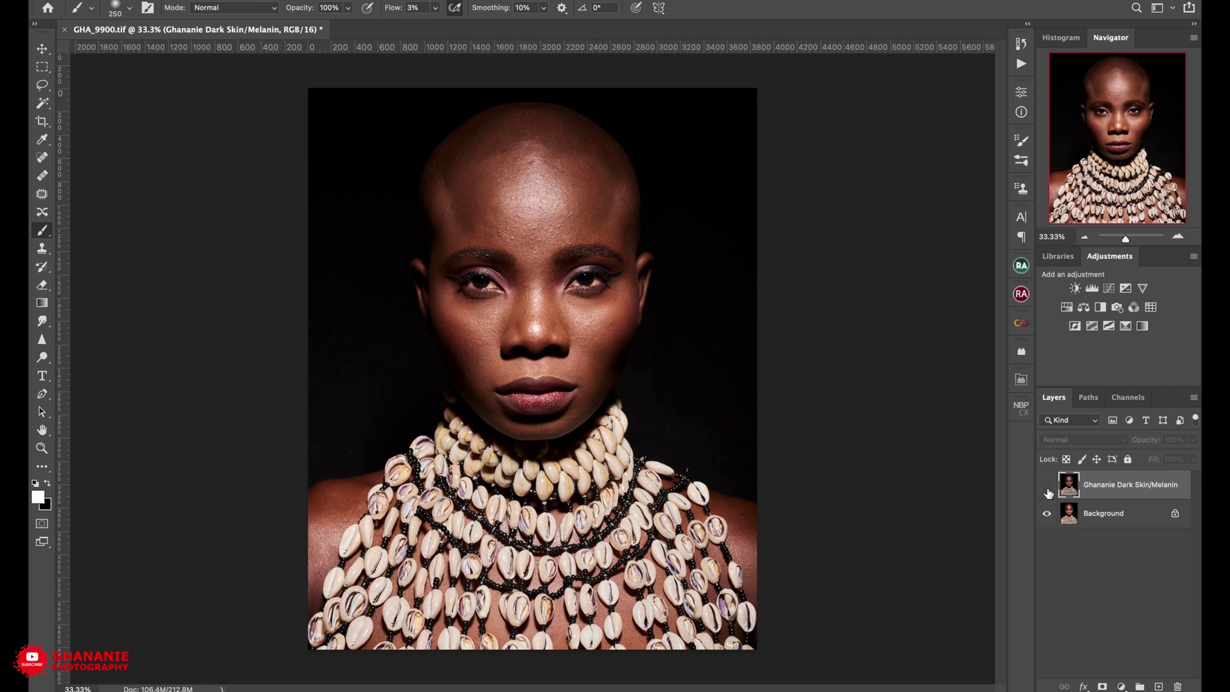
click(1047, 486)
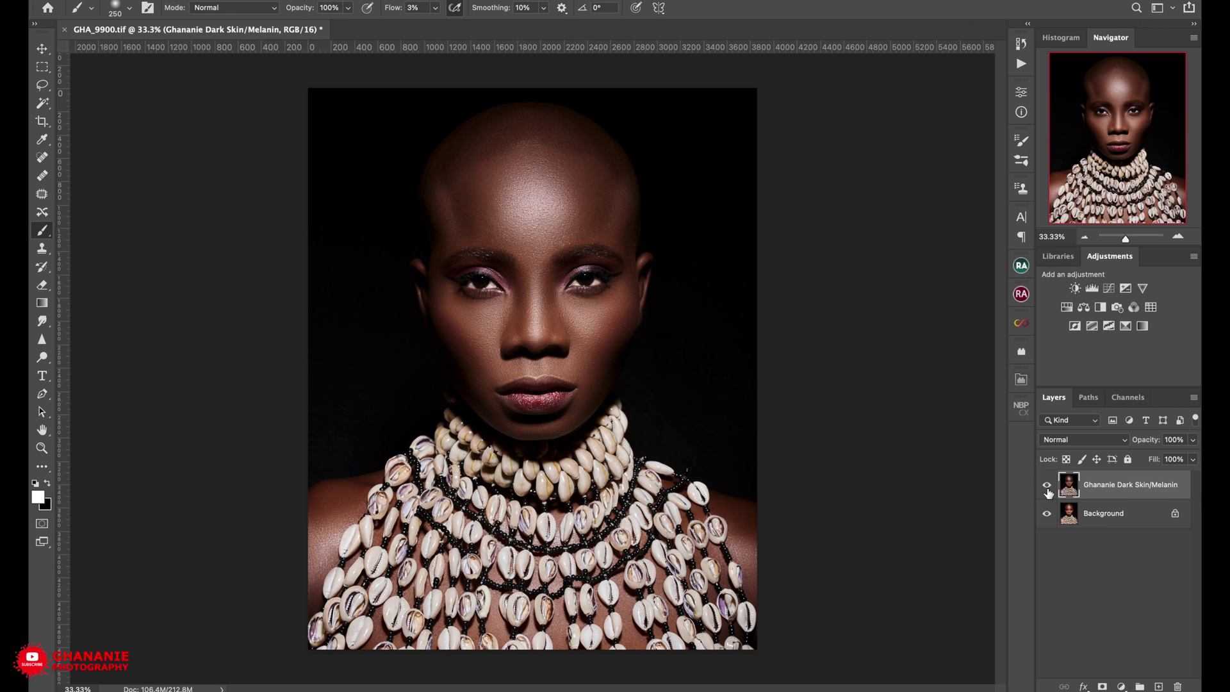
click(1047, 487)
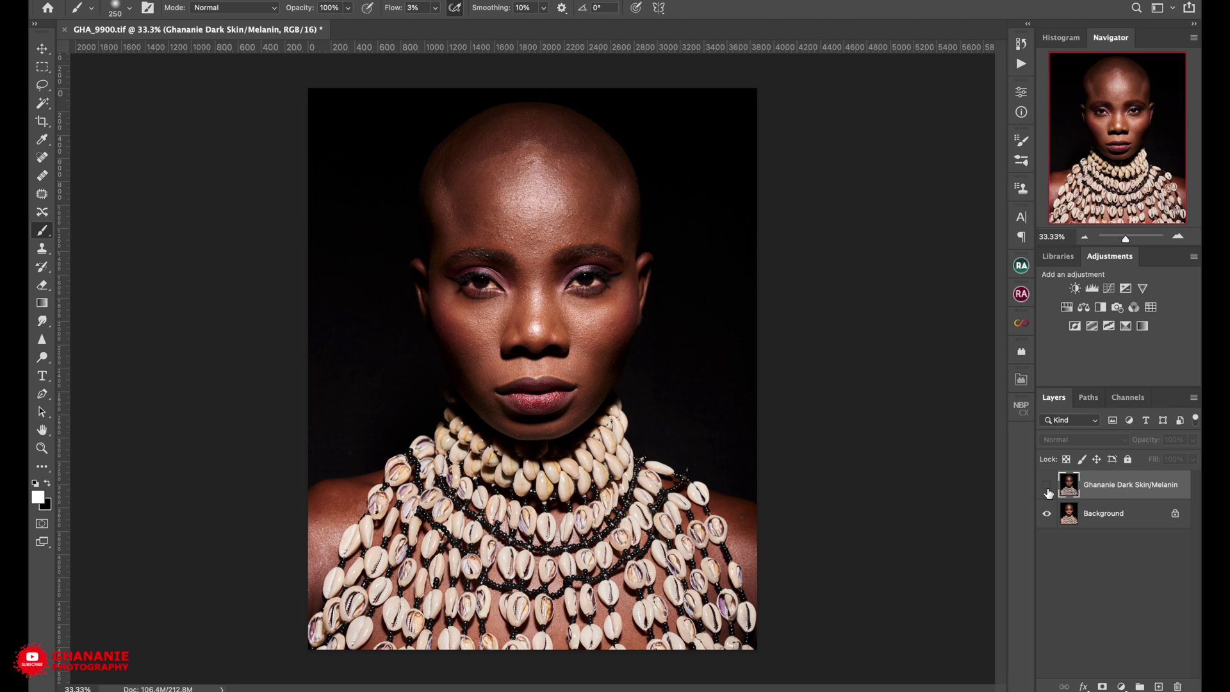
click(1047, 487)
key(super+equal)
key(super+equal)
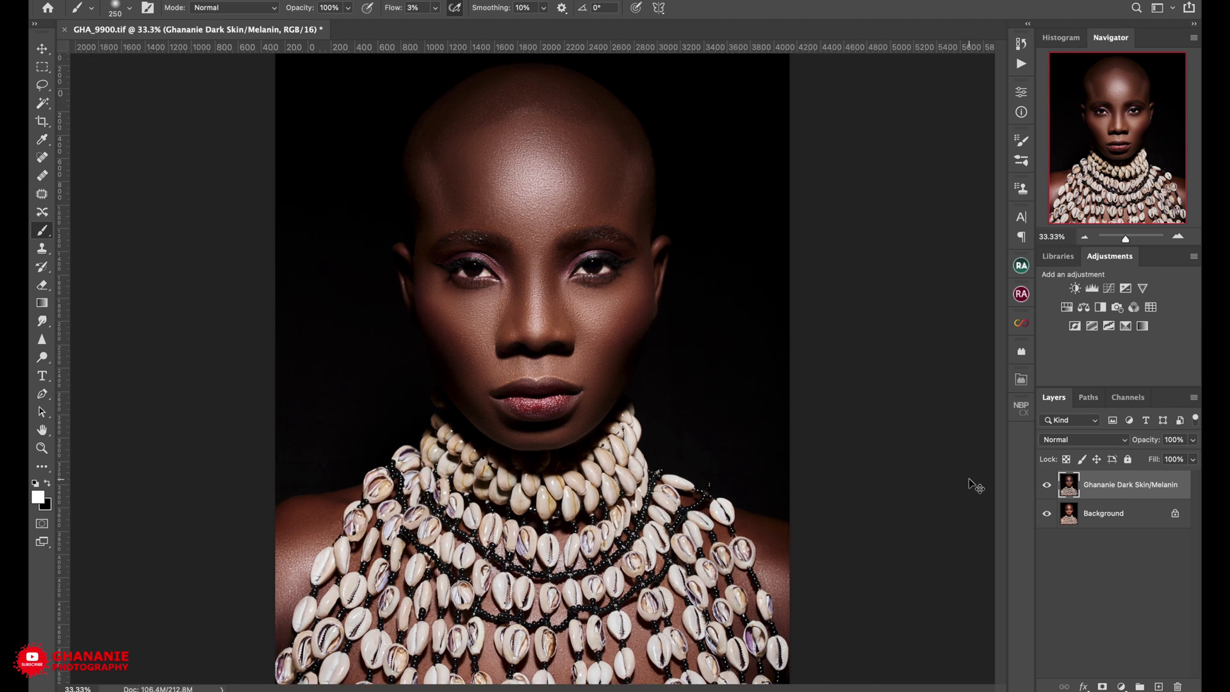
scroll(706, 326, up, 6)
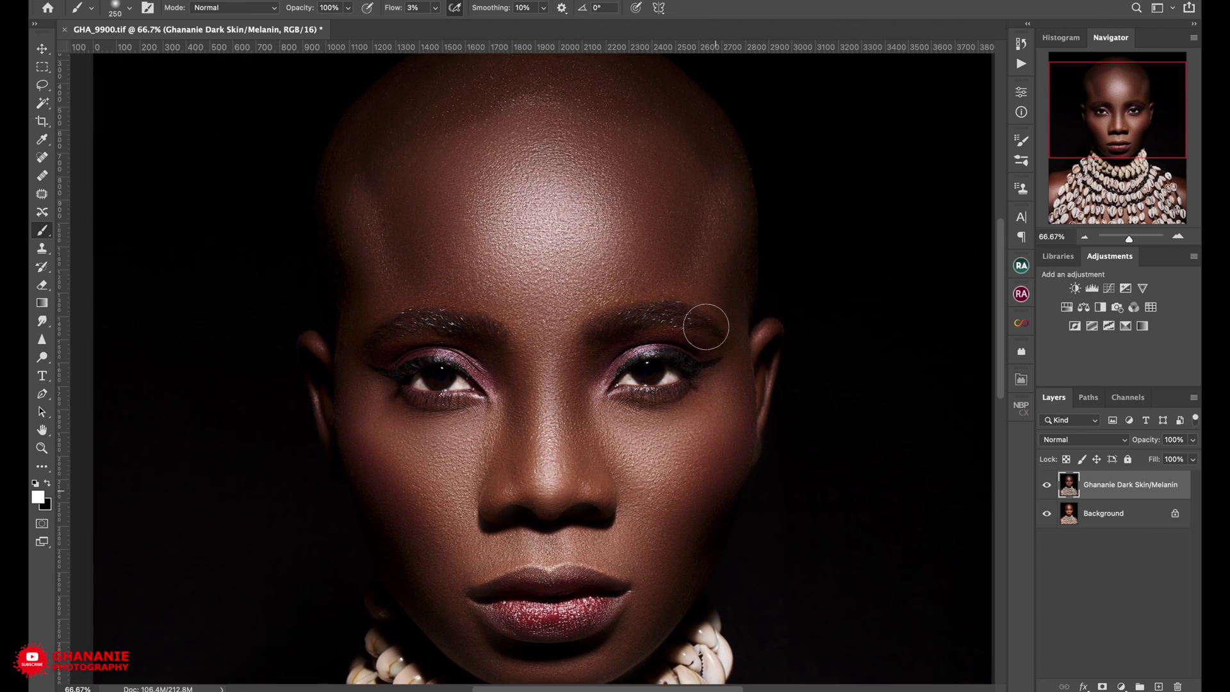
click(1046, 486)
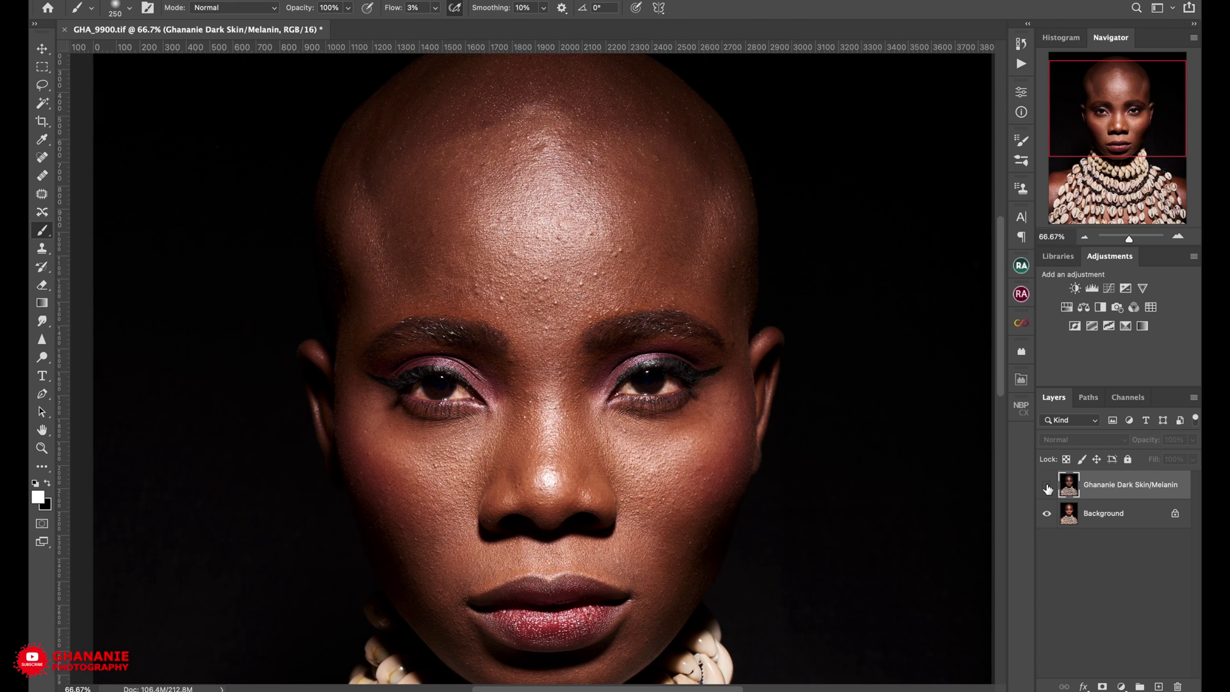
click(1047, 487)
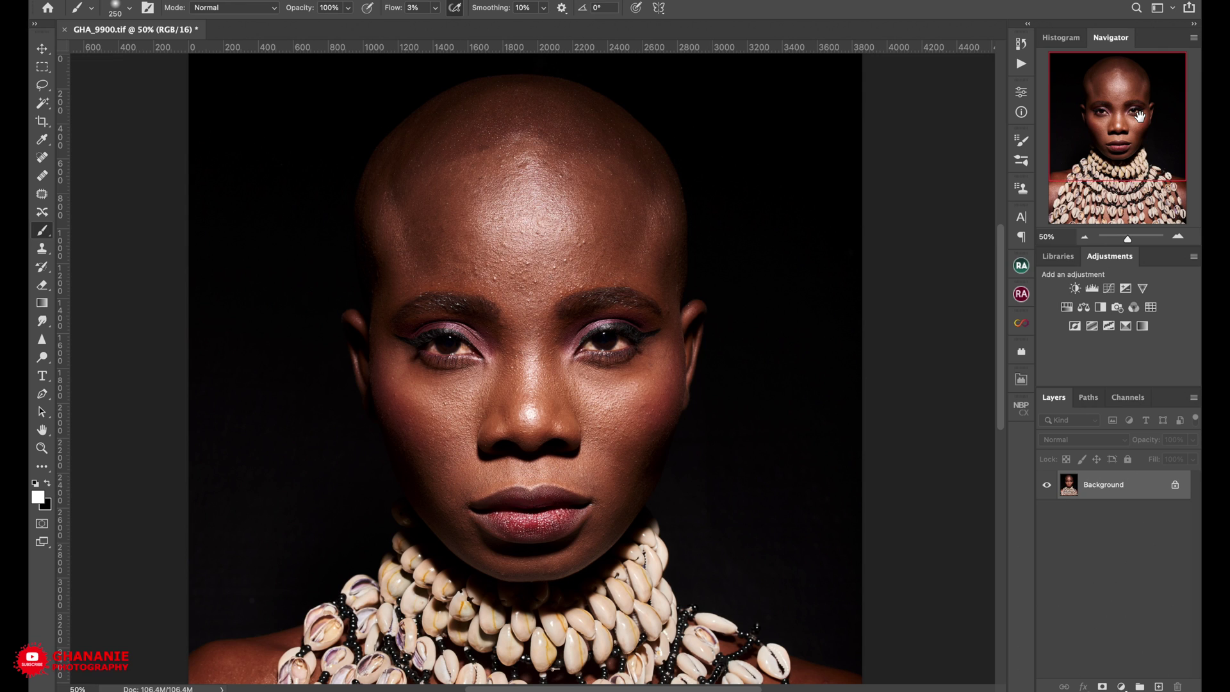
- Examine the unretouched skin texture closely across the forehead, cheeks and nose
drag(1140, 116, 1141, 119)
key(super+plus)
key(super+plus)
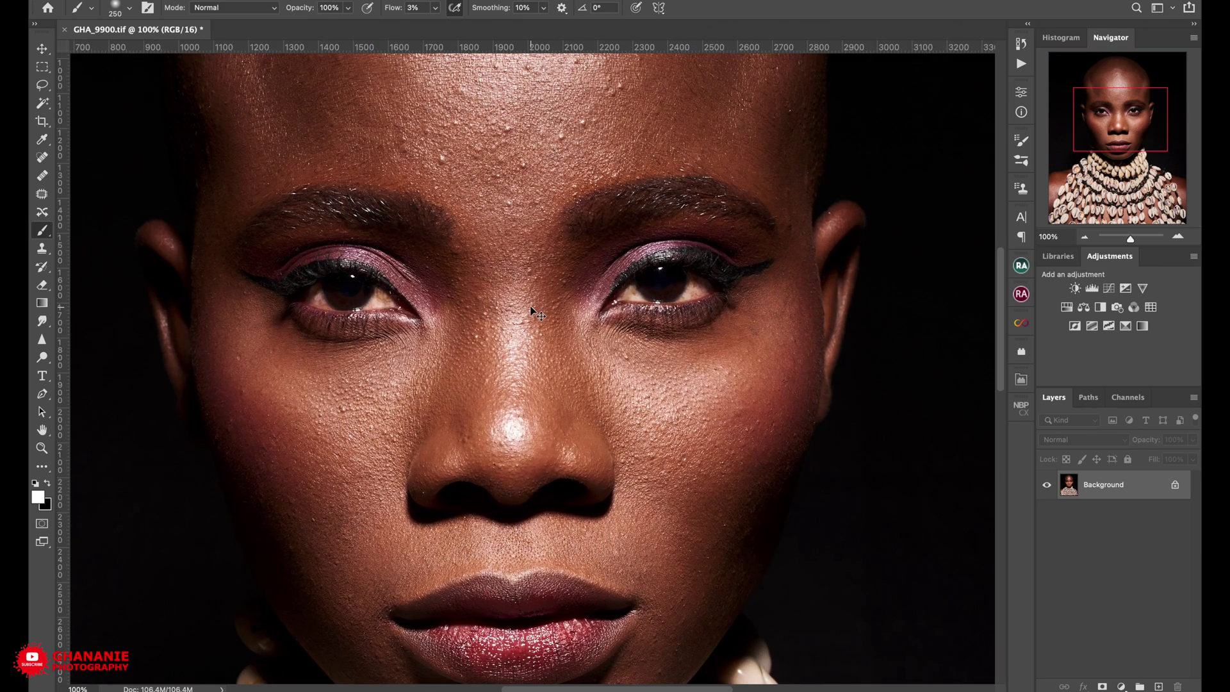
key(space)
drag(599, 269, 679, 481)
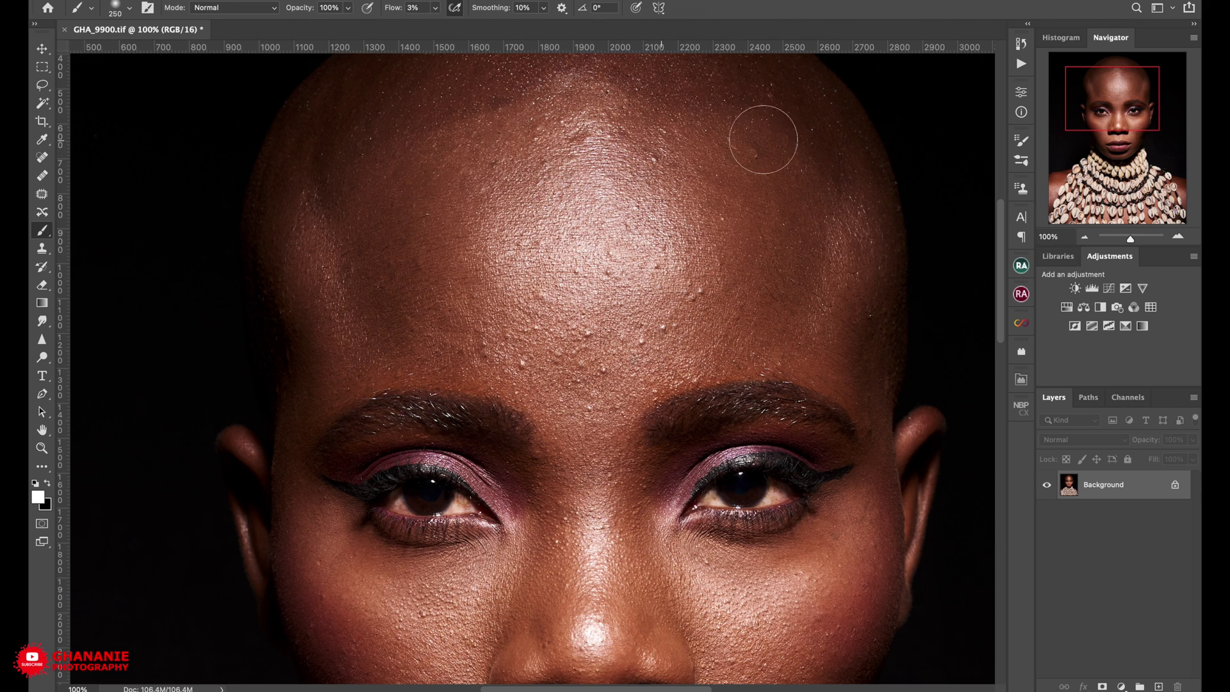
key(space)
drag(775, 274, 714, 319)
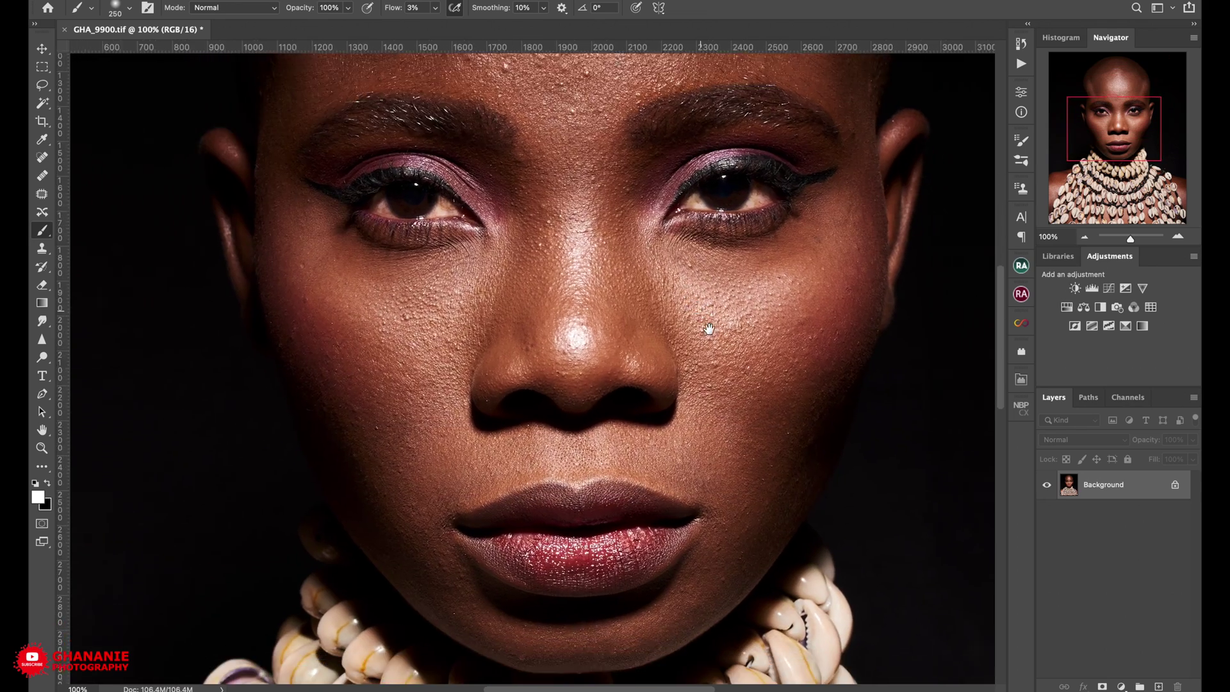
drag(688, 232, 687, 491)
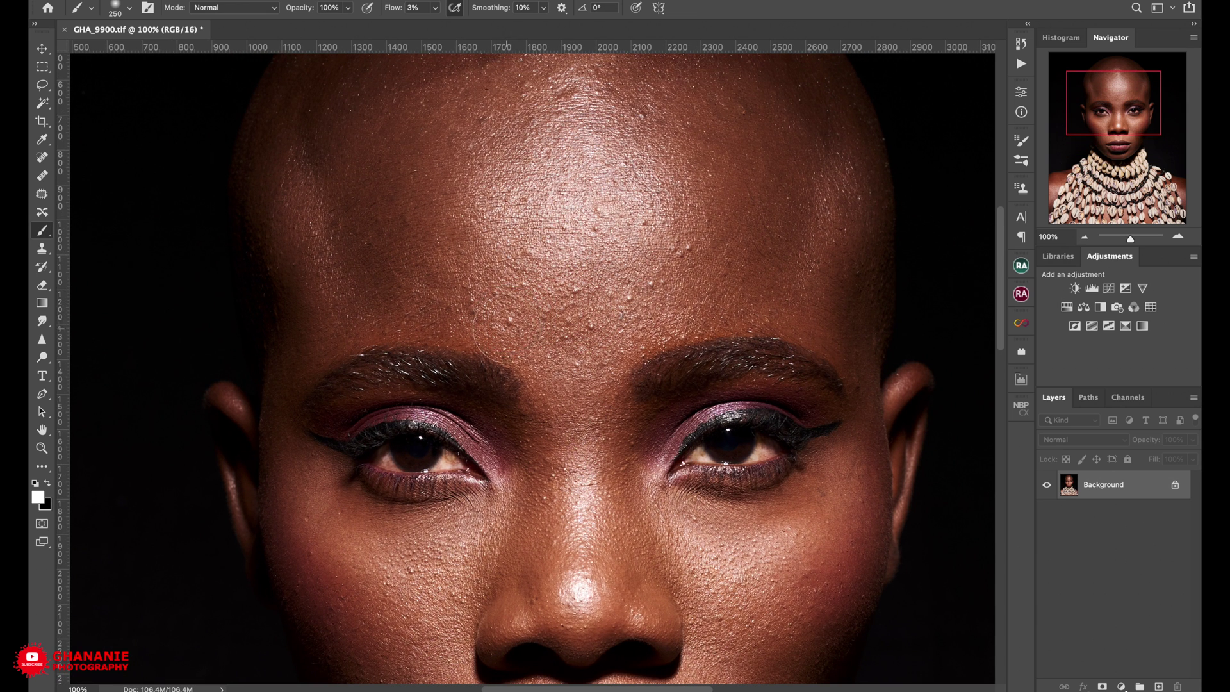
key([)
key([)
key([)
key([)
key([)
key([)
key([)
key([)
mouse_move(587, 320)
mouse_down()
mouse_move(590, 340)
mouse_move(567, 351)
mouse_up()
key(ctrl+minus)
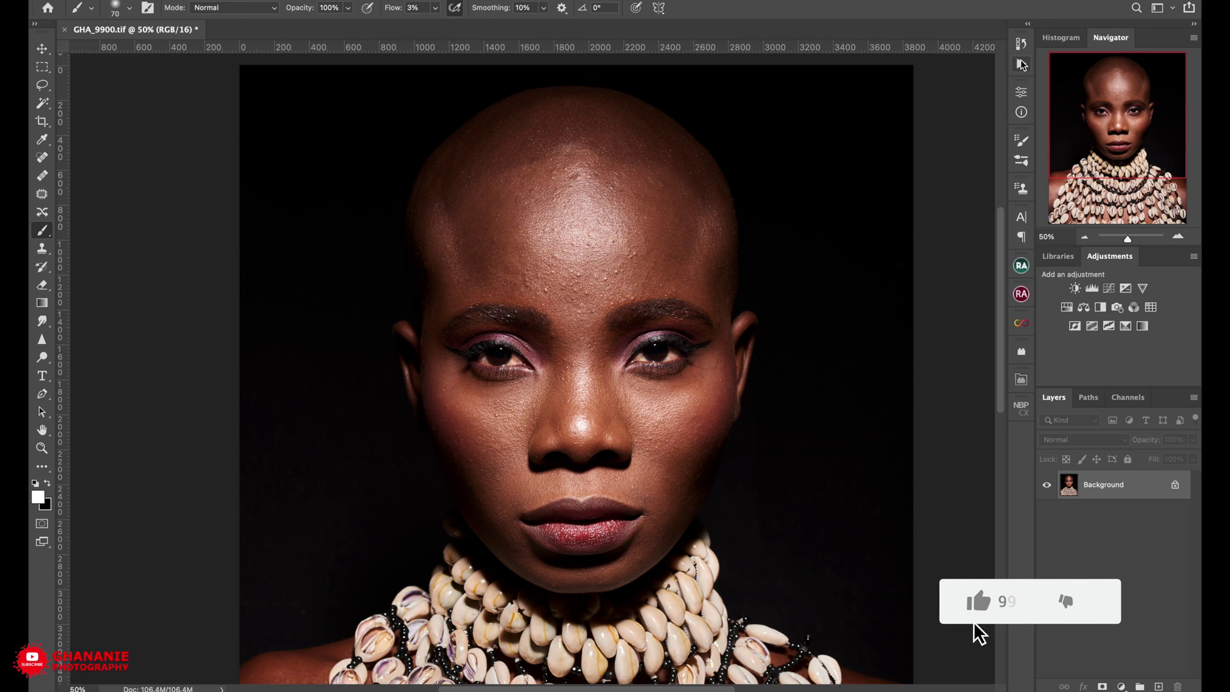
- Run the Ghananie Median FS 16Bit v2 action on the Background layer, accepting a Median radius of 8 pixels
click(1022, 64)
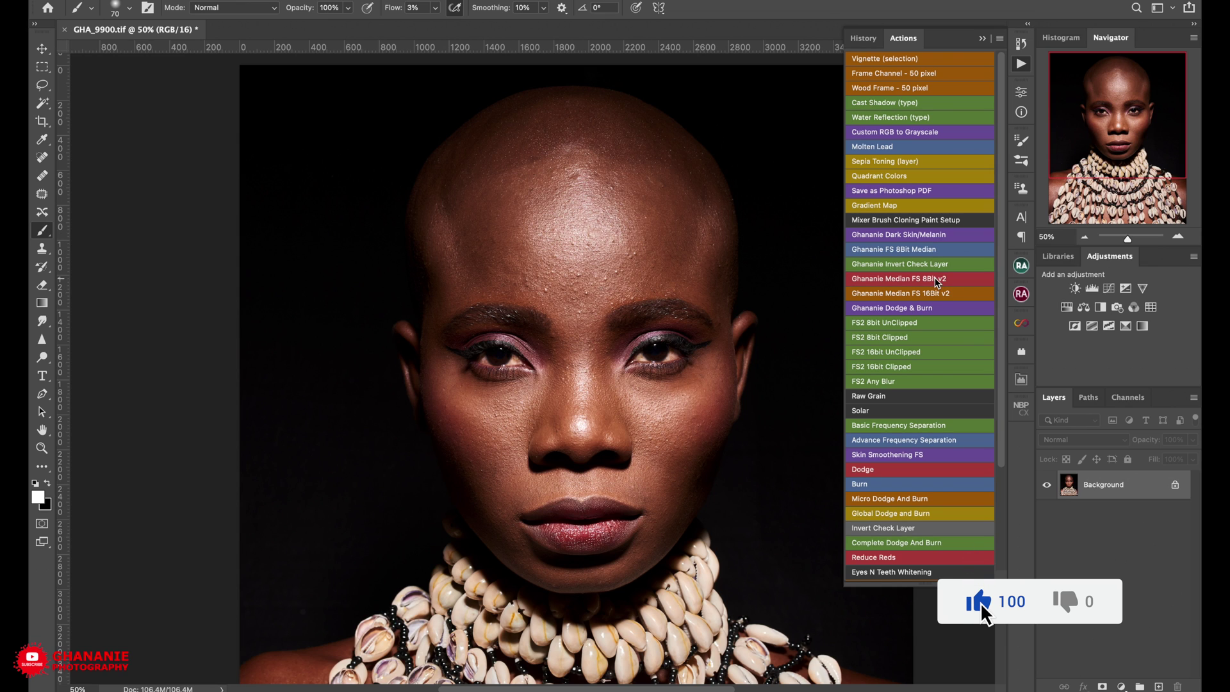
key(shift+b)
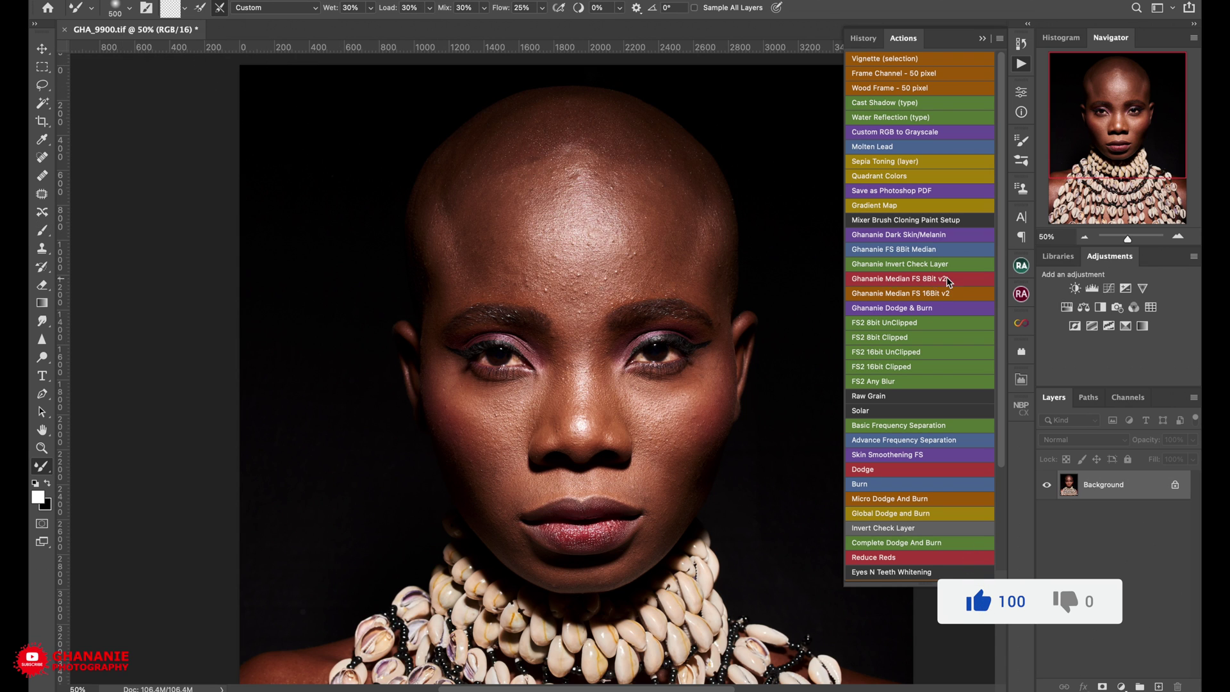
click(895, 325)
click(654, 242)
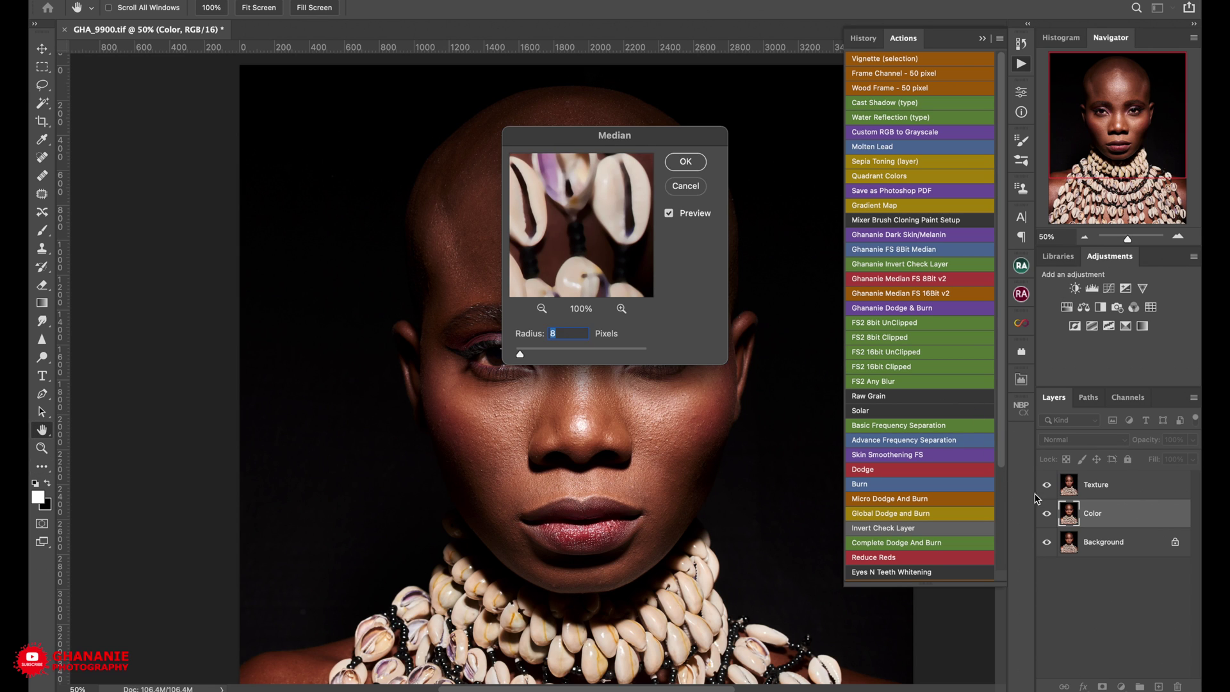
key(Return)
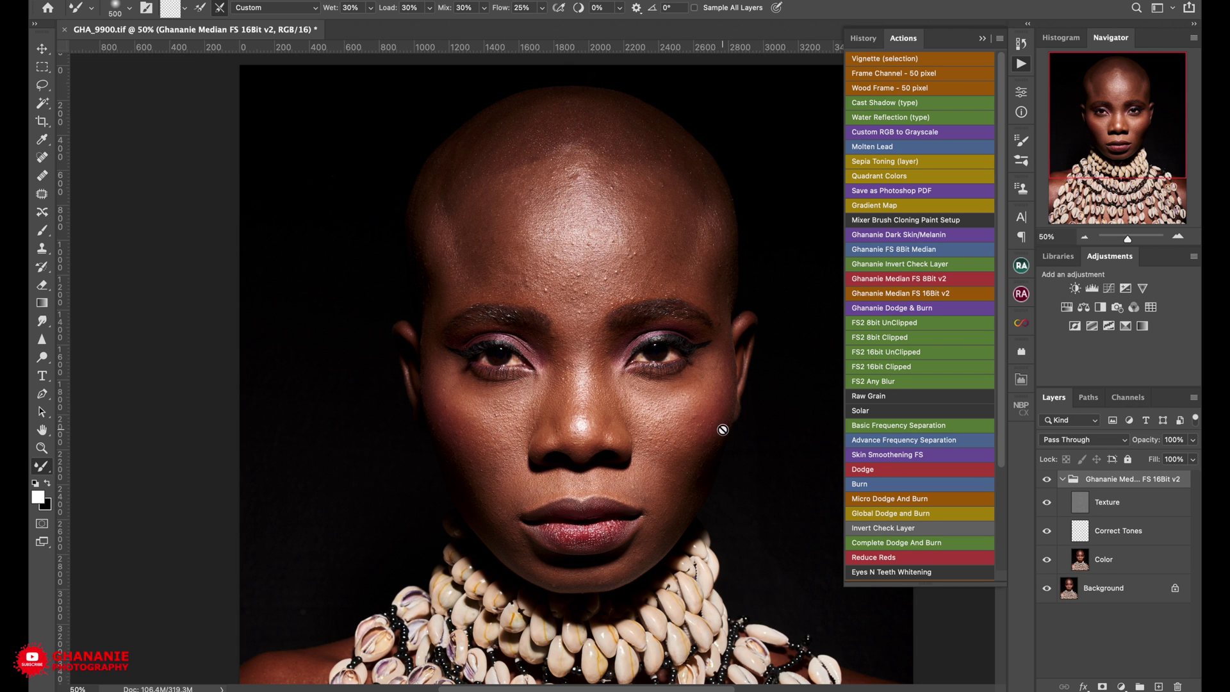
- Select the Texture layer and activate the Clone Stamp tool with its sampling set to Current Layer
click(1081, 512)
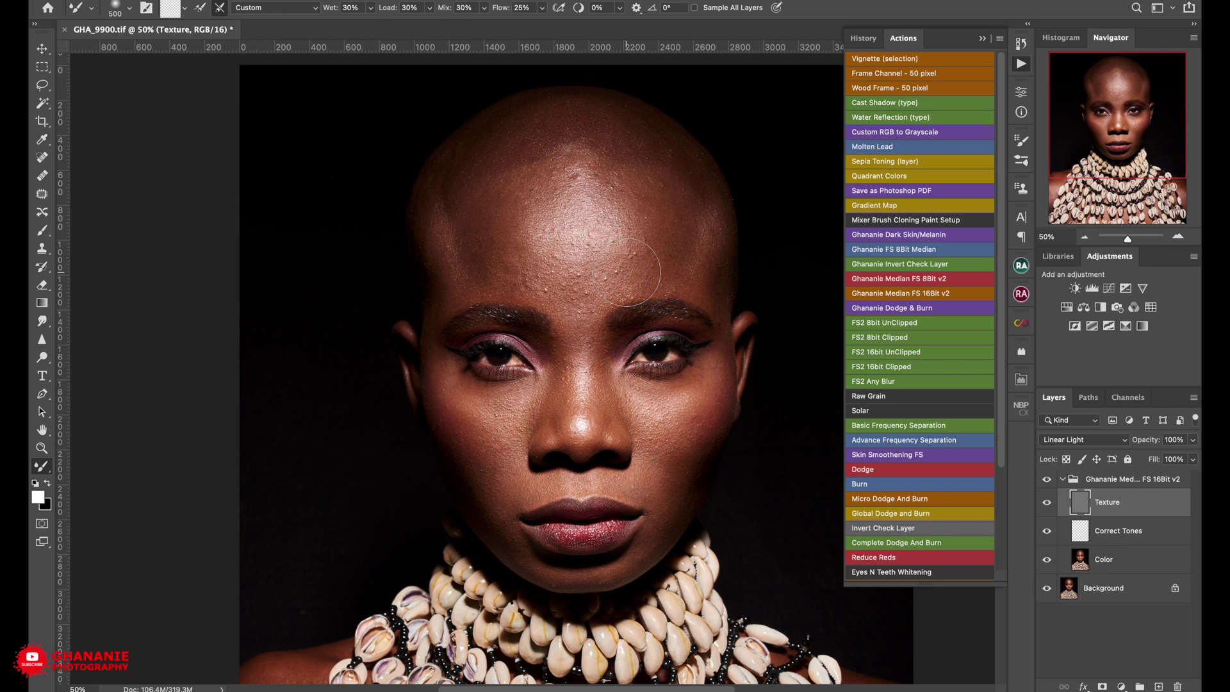
key(s)
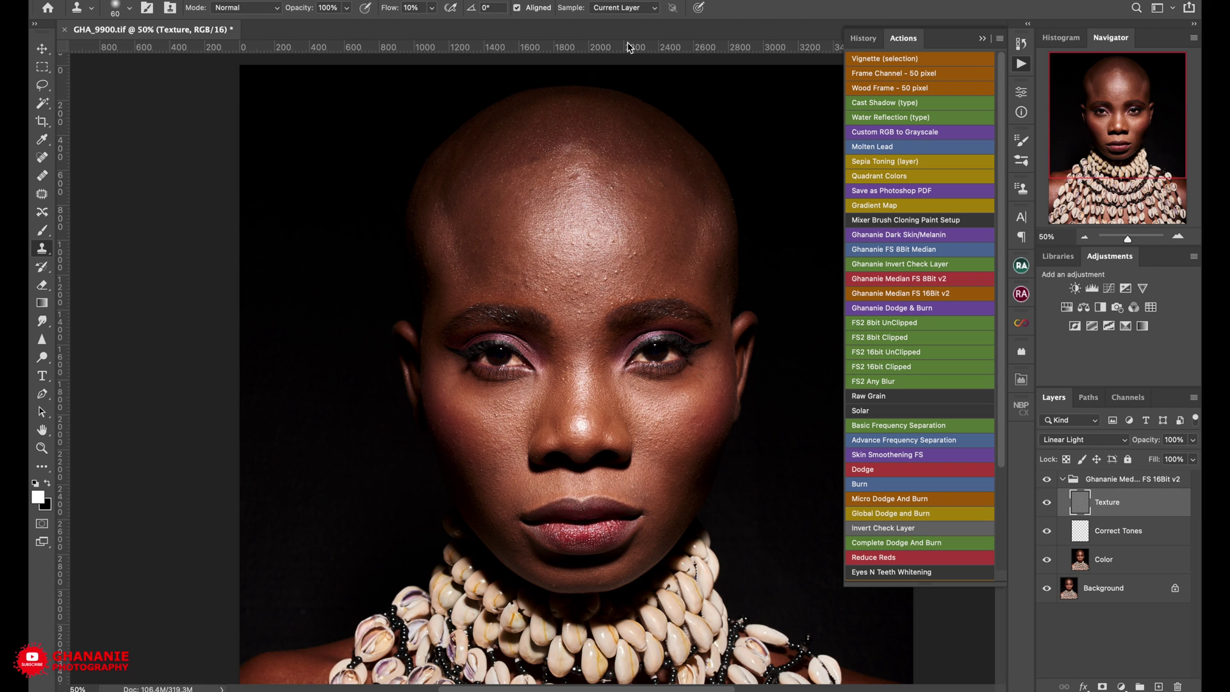
click(653, 9)
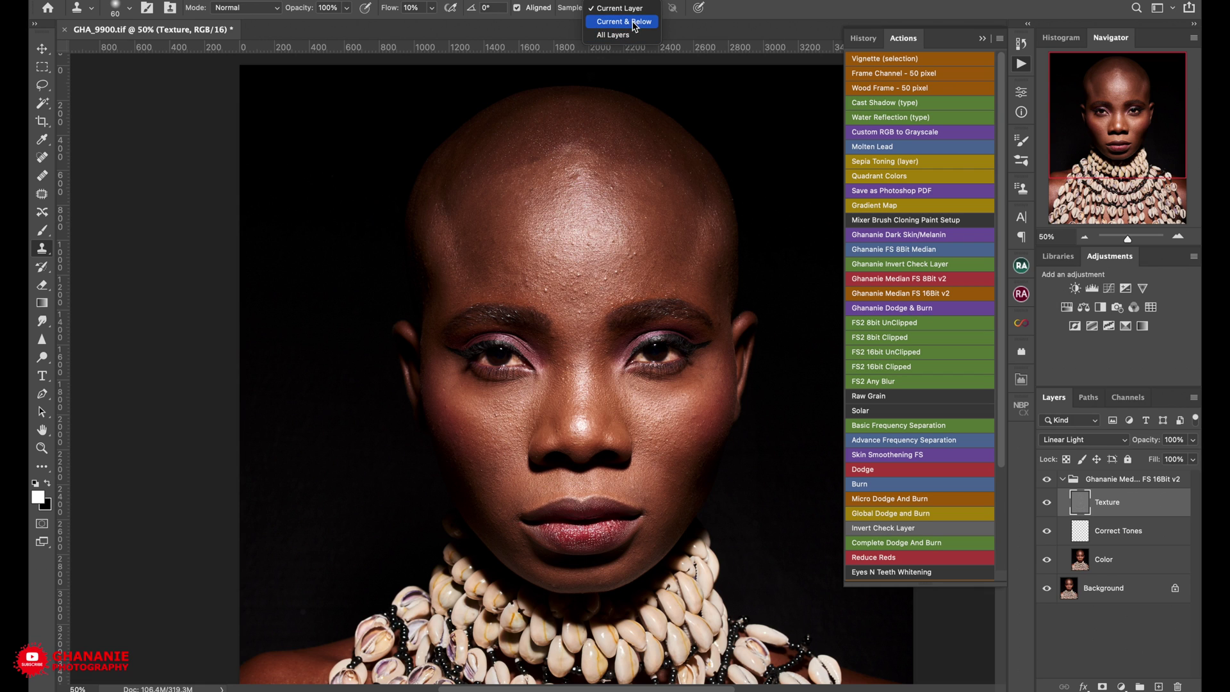
click(620, 8)
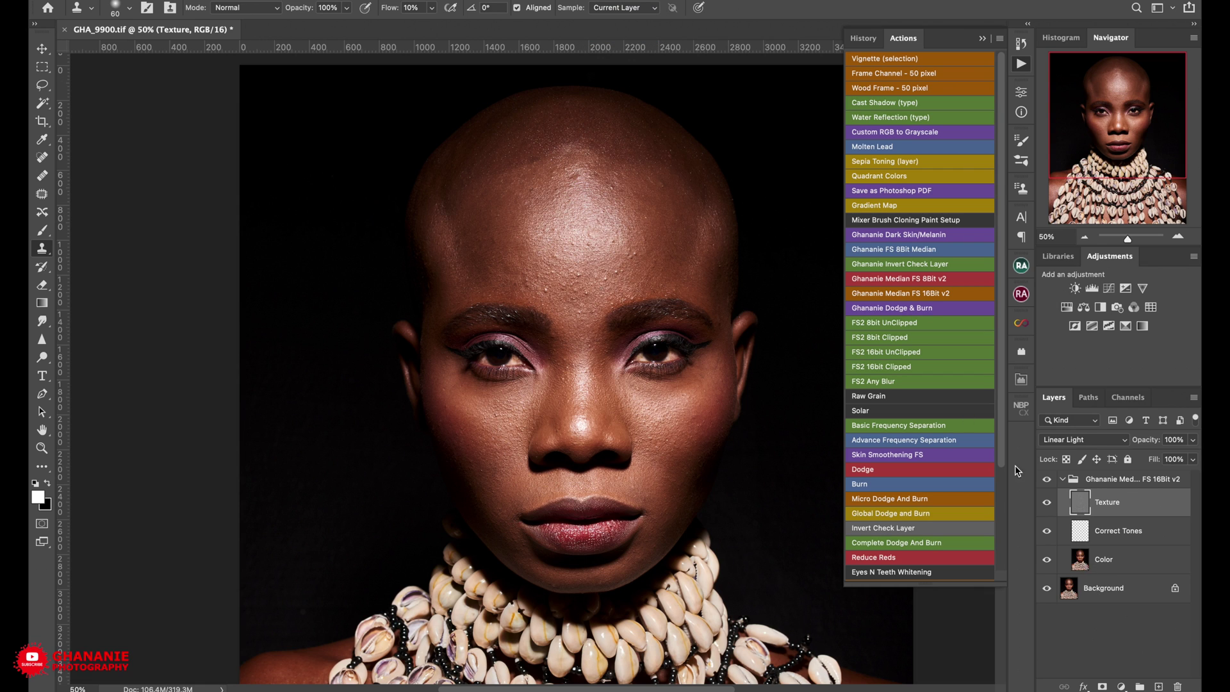
- Try cloning over the lower forehead on the Texture layer with sampling set to All Layers, and undo the stroke
click(638, 9)
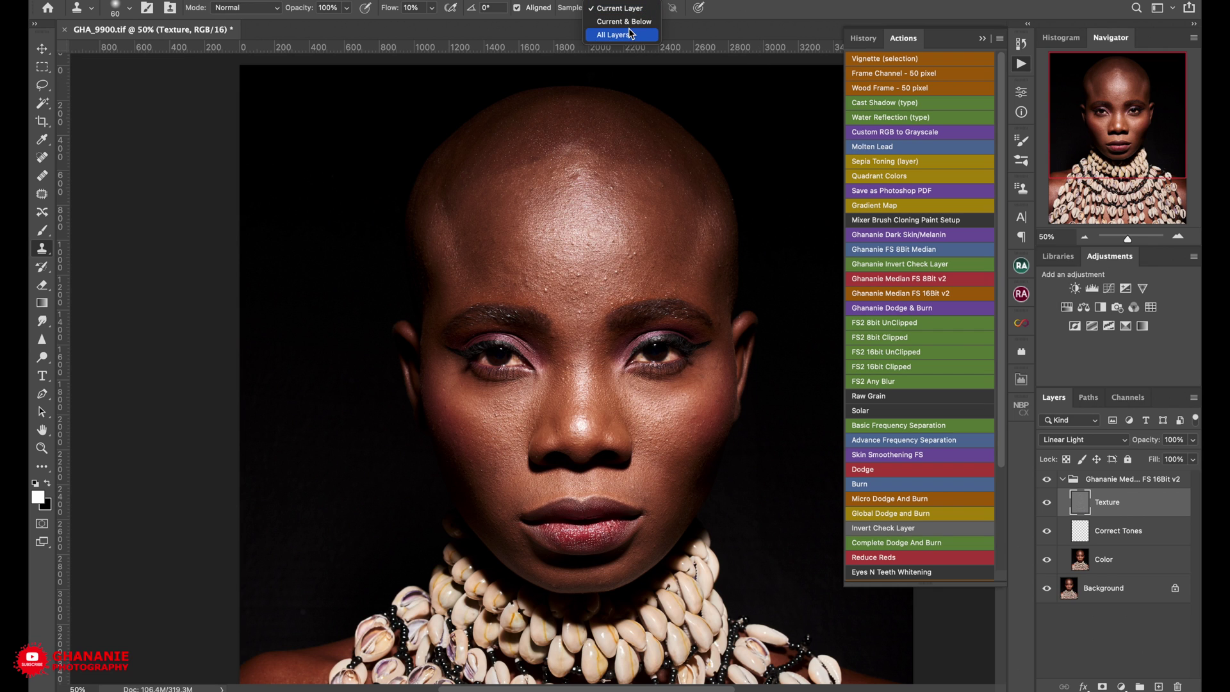
click(631, 34)
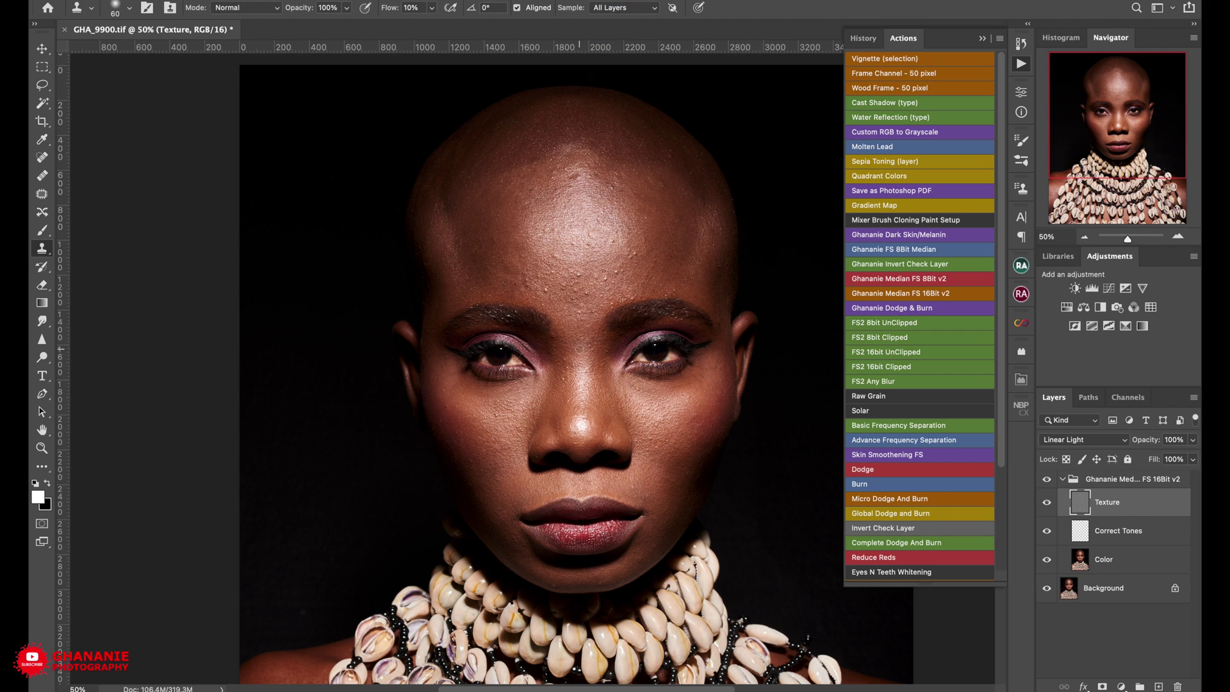
key(bracketright)
key(bracketright)
key(bracketright)
alt+click(541, 258)
drag(546, 286, 547, 288)
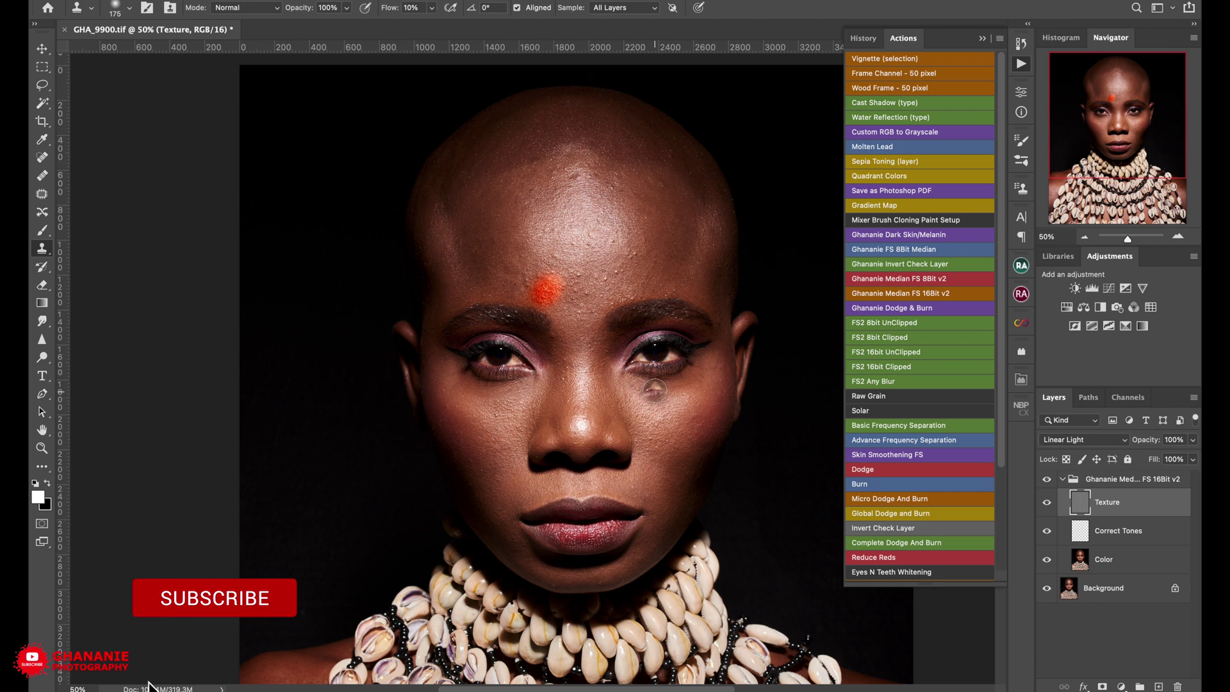
key(ctrl+z)
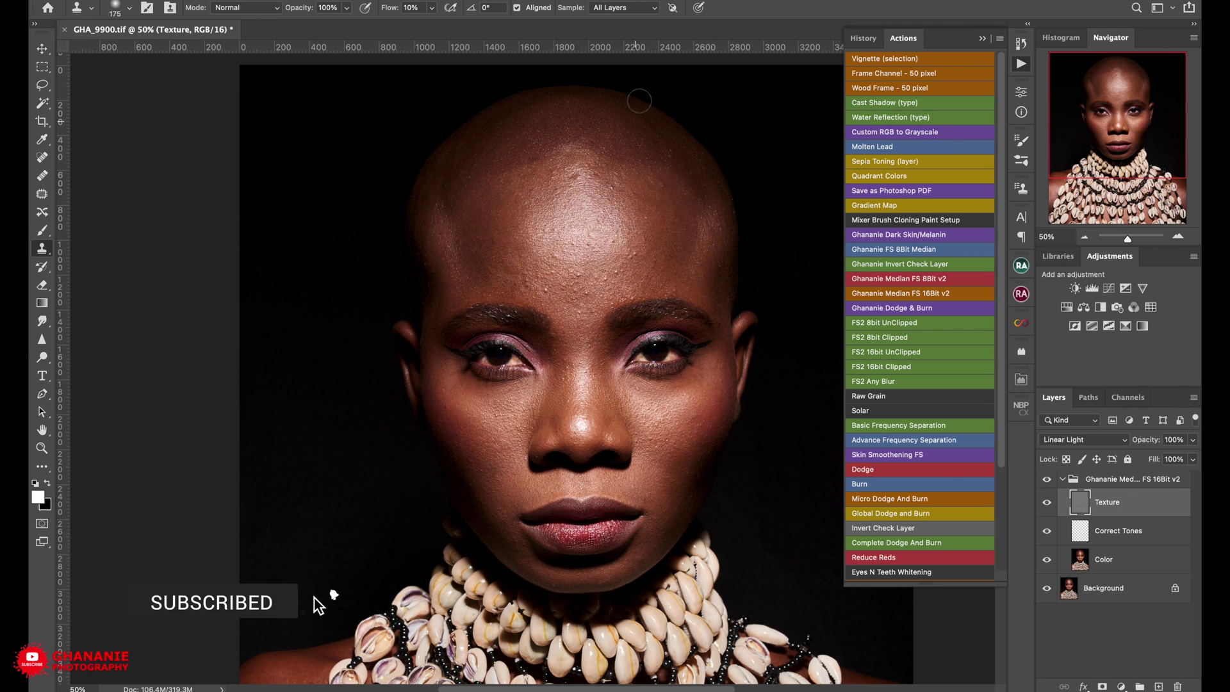
- Try the forehead clone with sampling set to Current & Below, undo it, and return the sampling to Current Layer
click(647, 9)
click(635, 44)
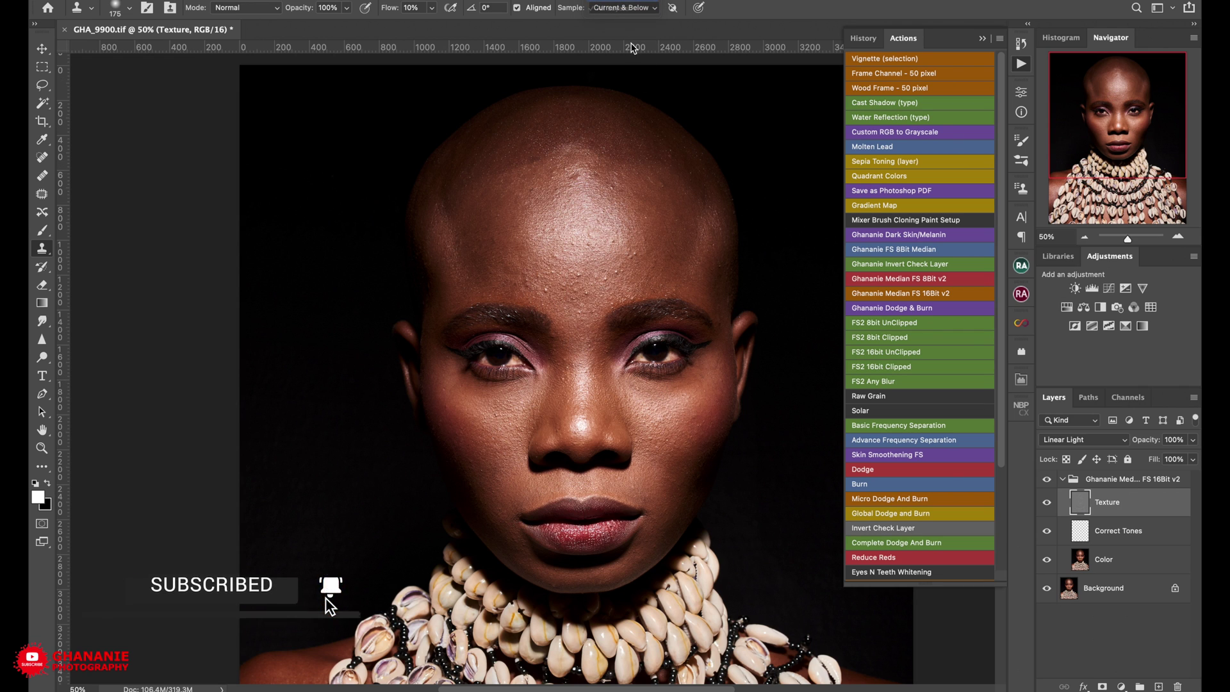
drag(542, 293, 545, 288)
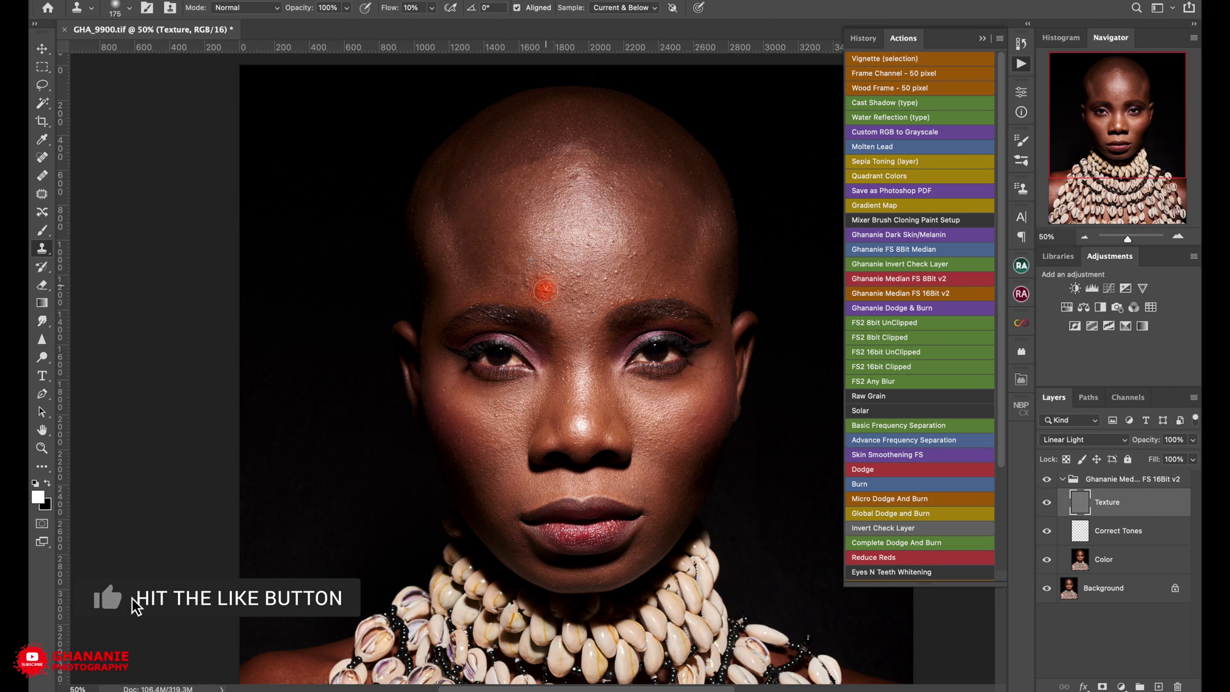
key(ctrl+z)
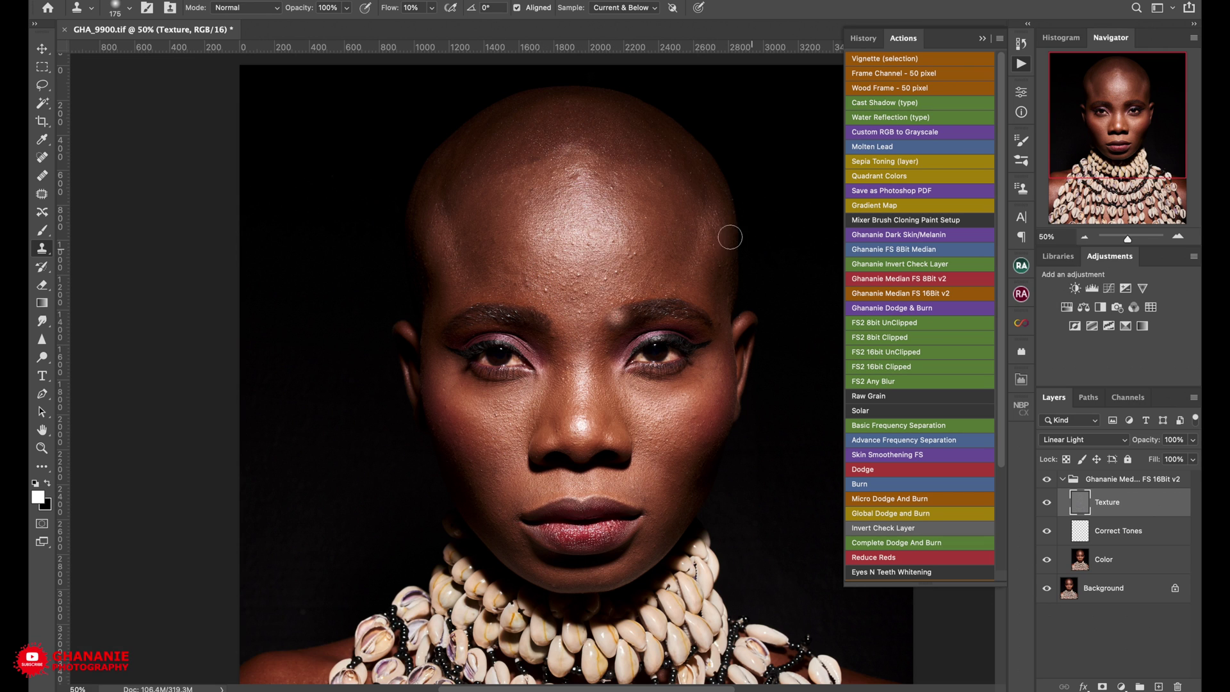
click(653, 9)
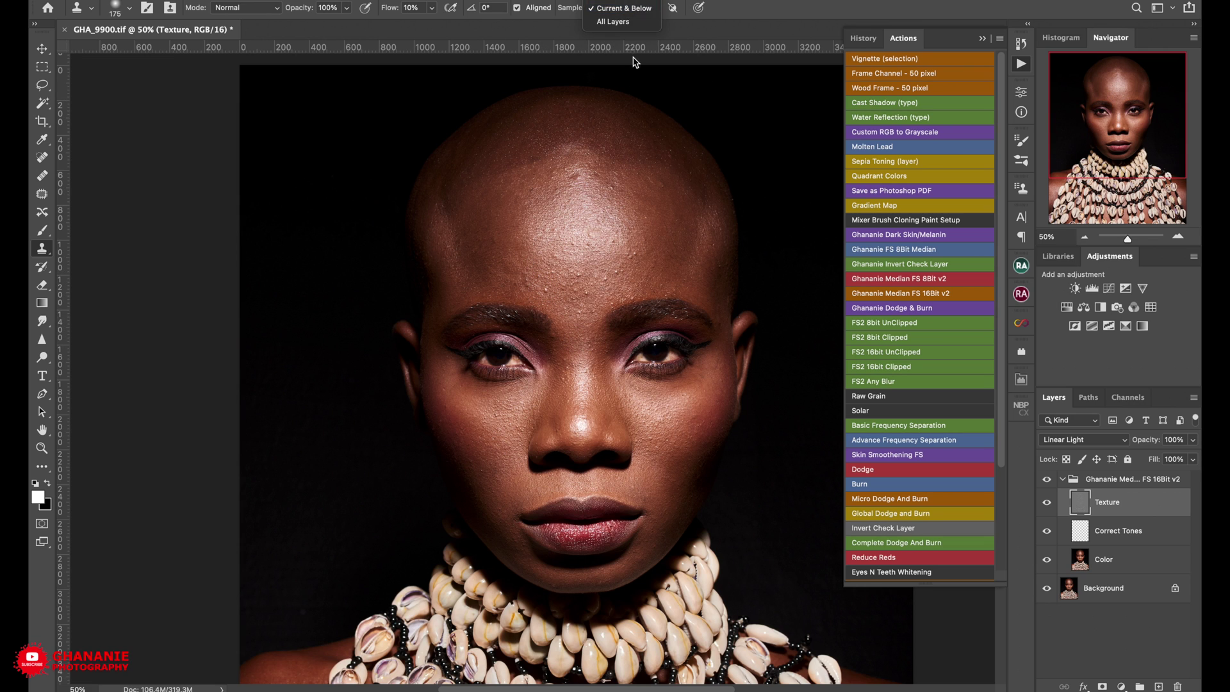
click(626, 2)
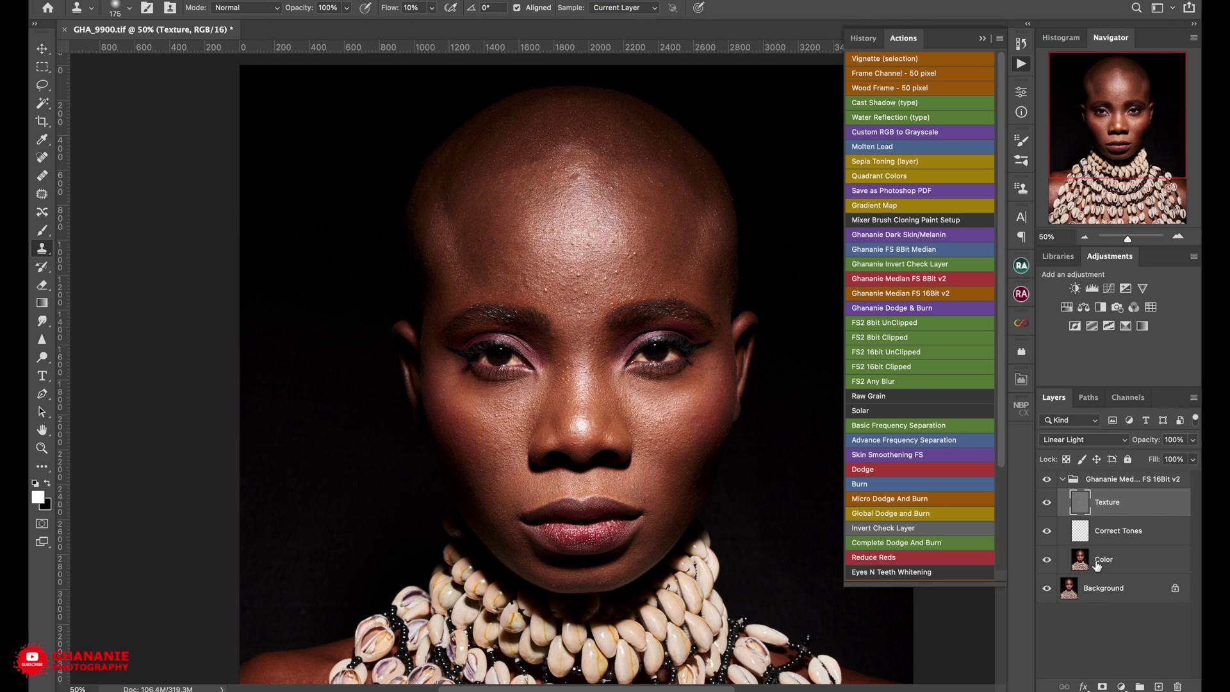
- Clone clean skin texture over a blemish on the upper forehead of the Texture layer with an 80-pixel Clone Stamp
key(ctrl+plus)
key(ctrl+plus)
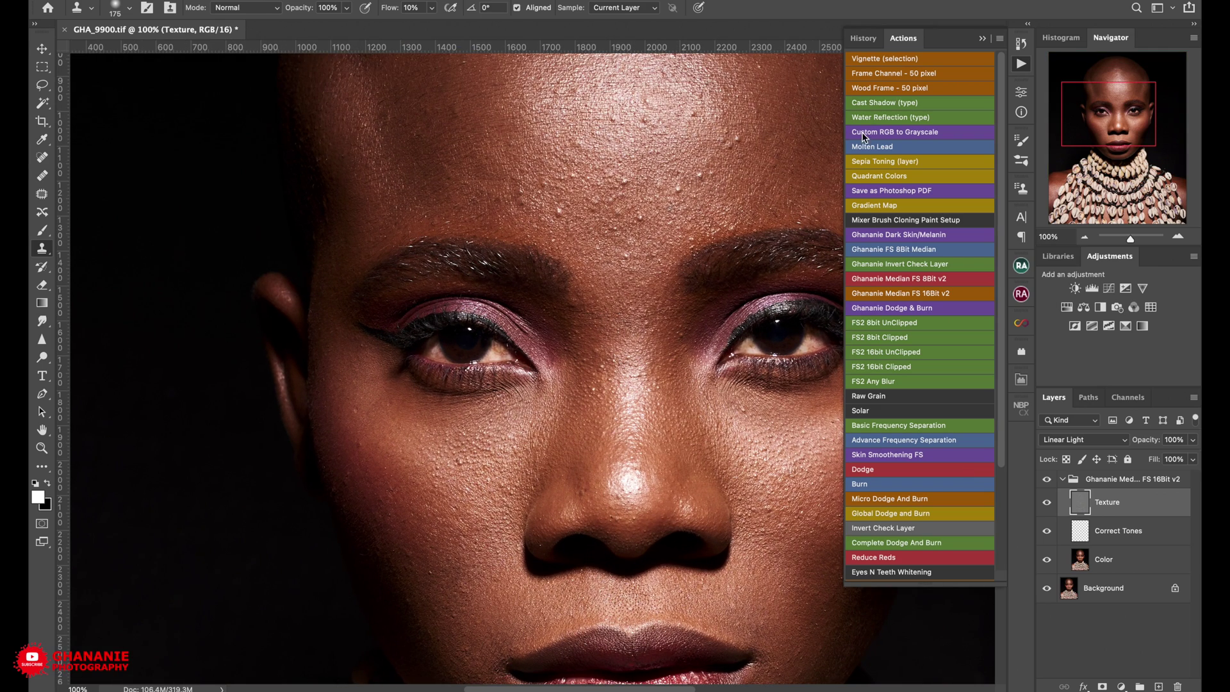
drag(708, 263, 554, 402)
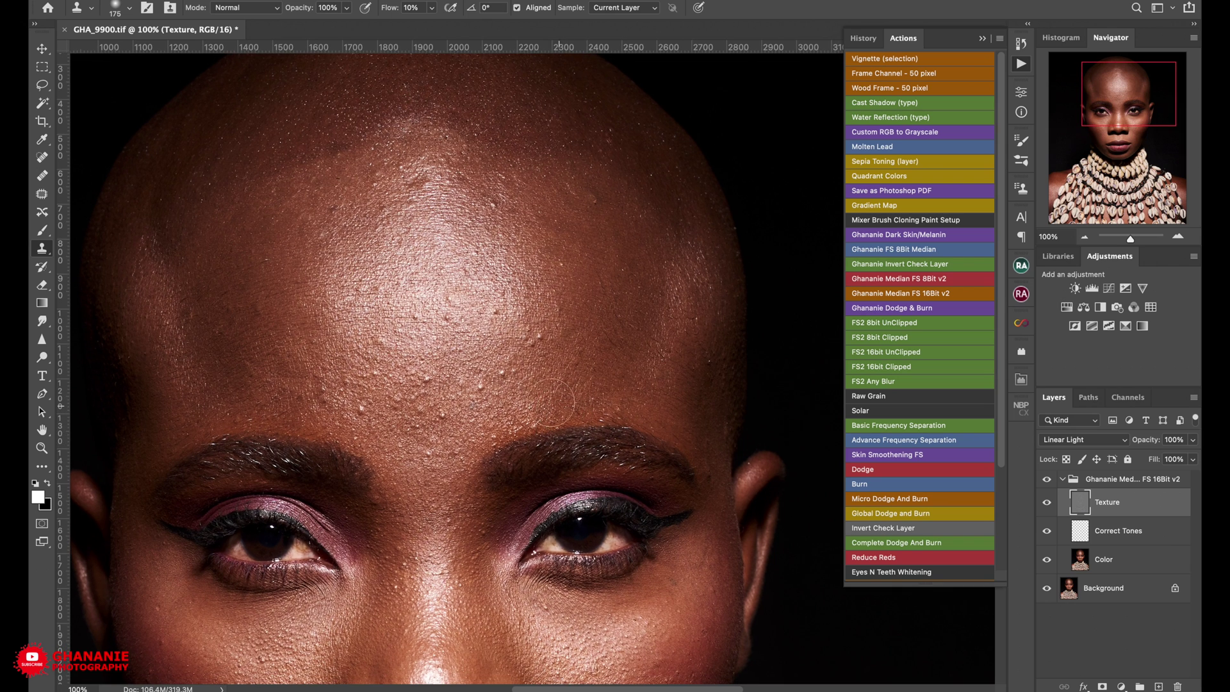
drag(566, 357, 535, 326)
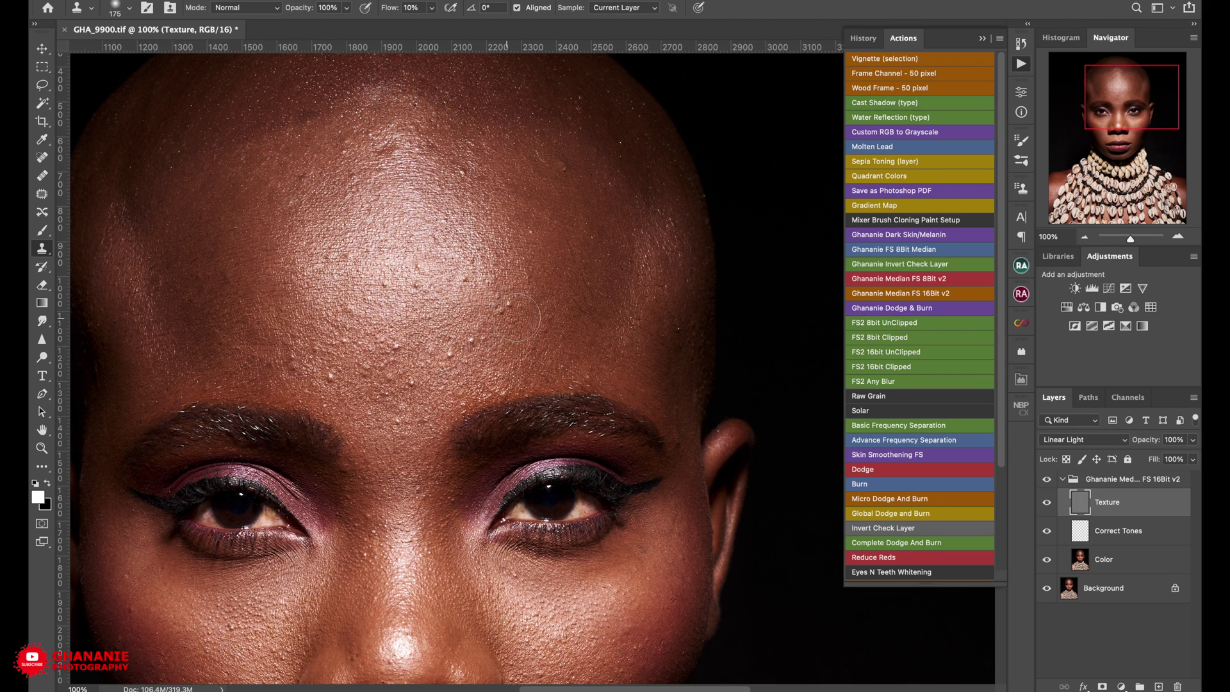
key(bracketleft)
key(bracketleft)
key(bracketleft)
key(bracketleft)
key(bracketleft)
key(bracketright)
key(bracketleft)
click(561, 165)
drag(580, 102, 577, 100)
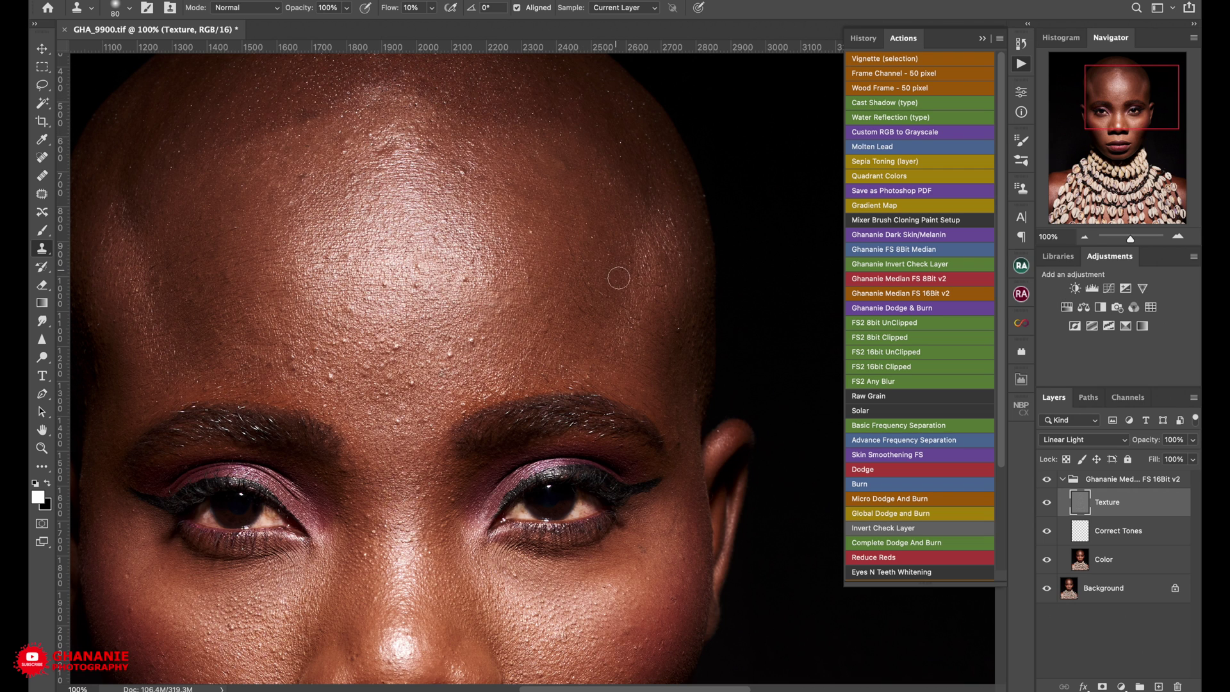
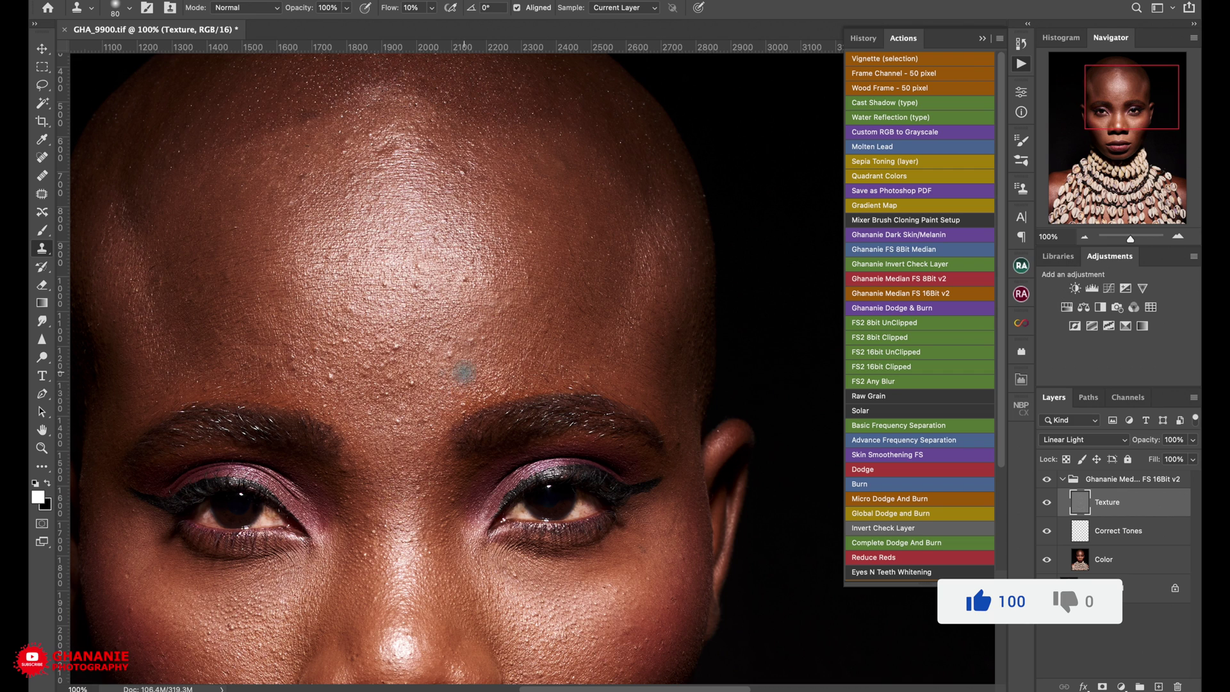
- Clone clean skin texture over small blemishes beside the upper-left edge of the forehead highlight on the Texture layer
drag(335, 301, 454, 355)
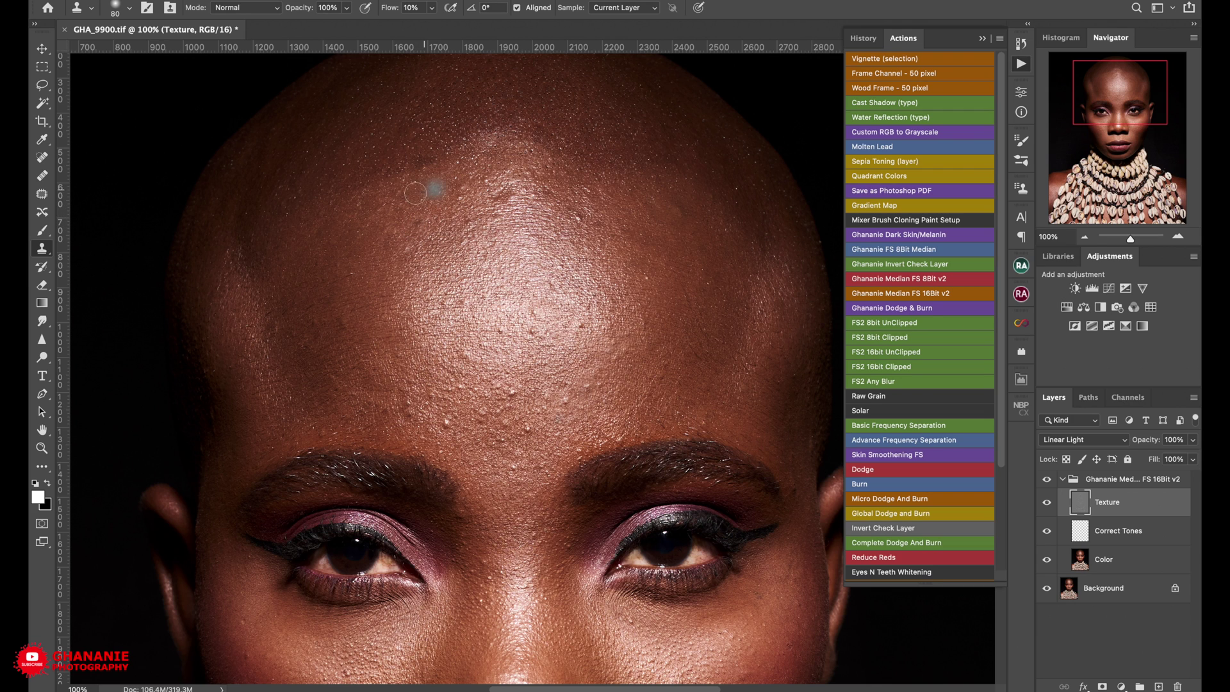
drag(428, 187, 429, 180)
drag(458, 164, 453, 172)
- Clone sampled skin texture over the bumps on the left side of the forehead and the left temple with the 80-pixel Clone Stamp
mouse_move(354, 367)
mouse_down()
mouse_move(349, 278)
mouse_move(311, 271)
mouse_up()
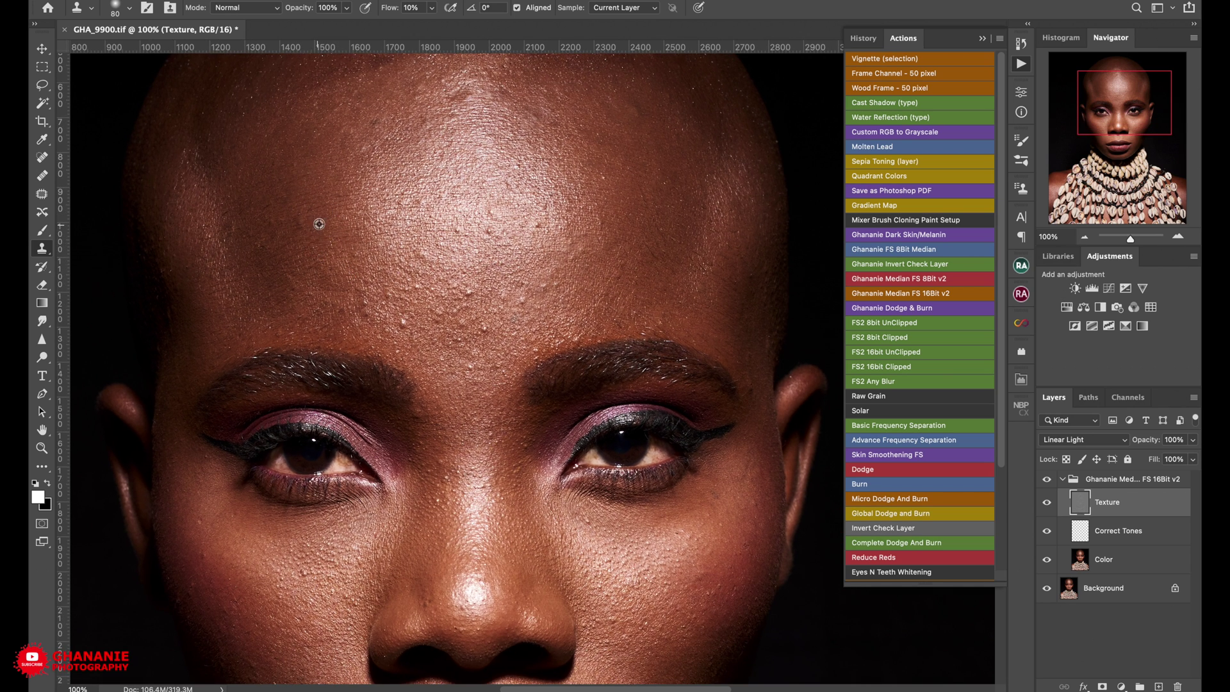
alt+click(319, 223)
click(297, 228)
click(291, 253)
click(270, 264)
click(269, 245)
alt+click(260, 173)
drag(270, 171, 271, 165)
click(291, 164)
alt+click(321, 166)
alt+click(244, 235)
mouse_move(233, 224)
mouse_down()
mouse_move(263, 210)
mouse_move(253, 260)
mouse_up()
drag(307, 227, 293, 248)
- Reduce the Clone Stamp to 60 pixels and clone over bumps in the central highlight and above the left eyebrow
mouse_move(465, 328)
mouse_down()
mouse_move(391, 288)
mouse_move(396, 275)
mouse_up()
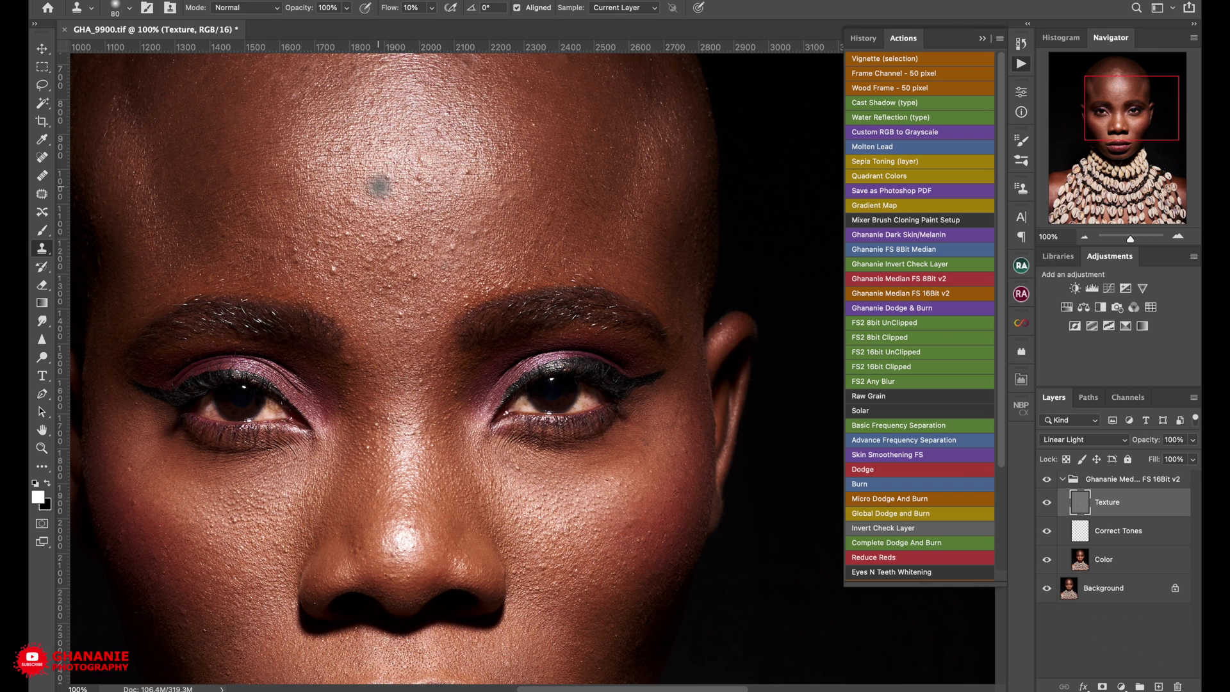
key(bracketleft)
key(bracketleft)
key(bracketleft)
key(bracketleft)
key(bracketleft)
key(bracketleft)
key(bracketleft)
key(bracketright)
key(bracketright)
key(bracketright)
click(378, 192)
alt+click(282, 246)
mouse_move(295, 252)
mouse_down()
mouse_move(289, 240)
mouse_move(274, 251)
mouse_up()
- Set the Clone Stamp's hardness to 100% and clone over the bumps on the lower forehead between the eyebrows
right_click(458, 264)
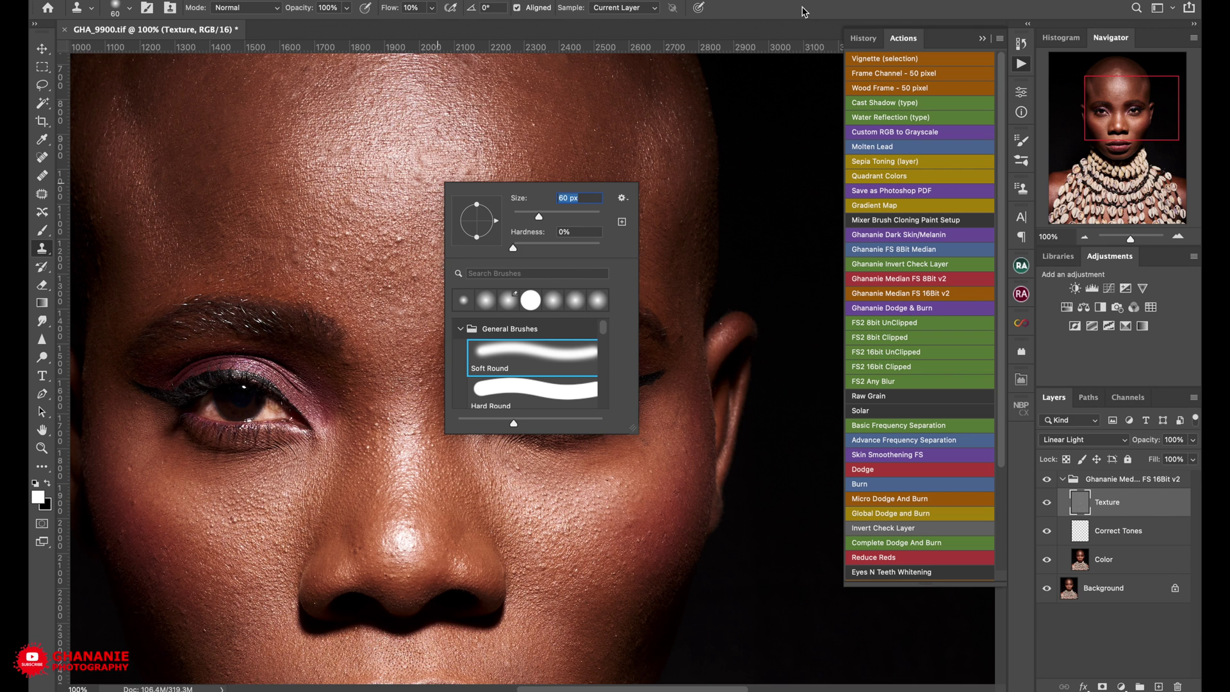
click(773, 35)
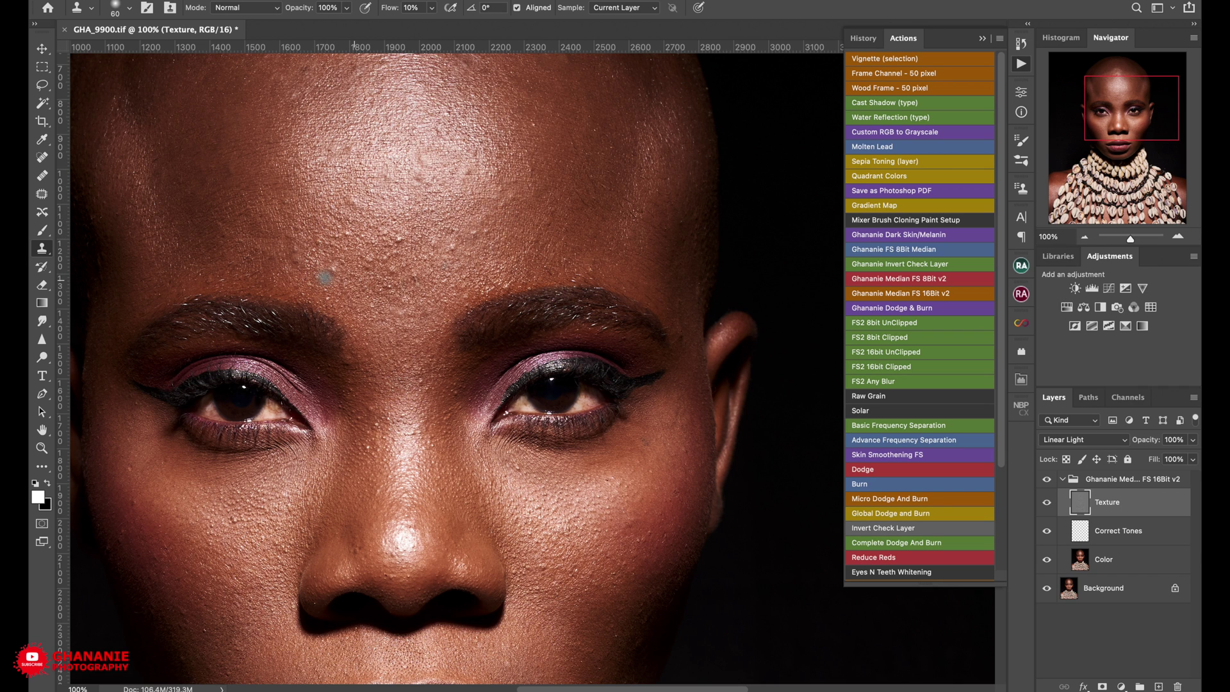
right_click(468, 295)
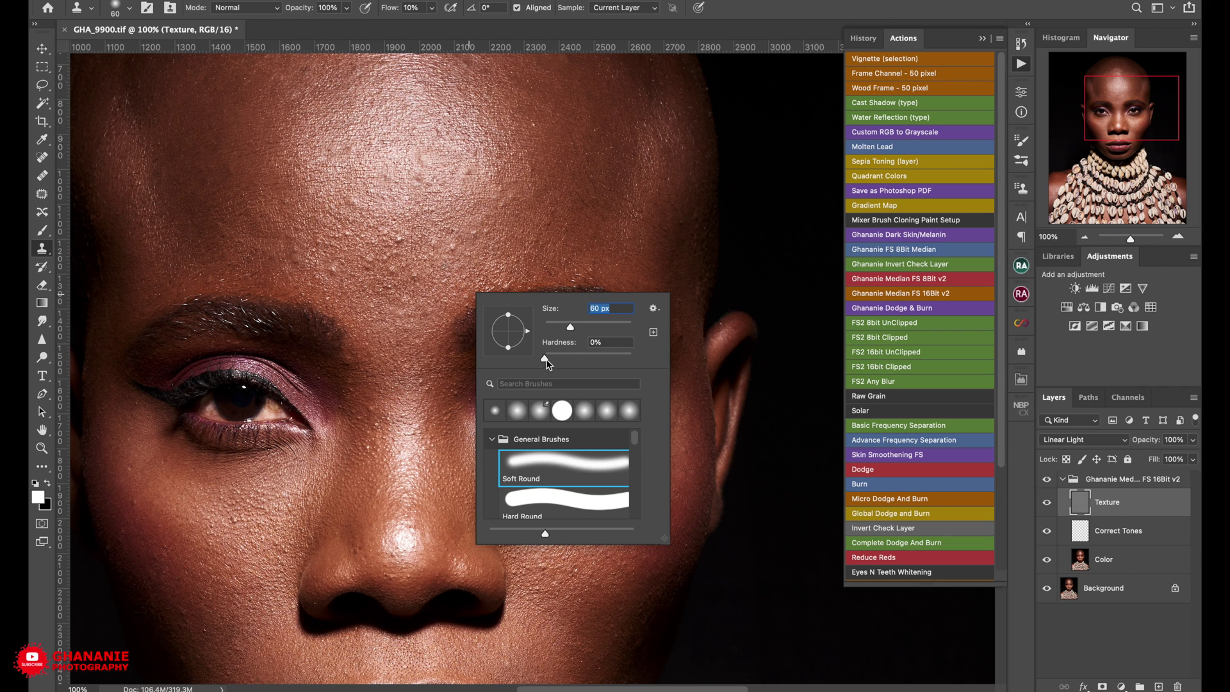
drag(545, 358, 652, 349)
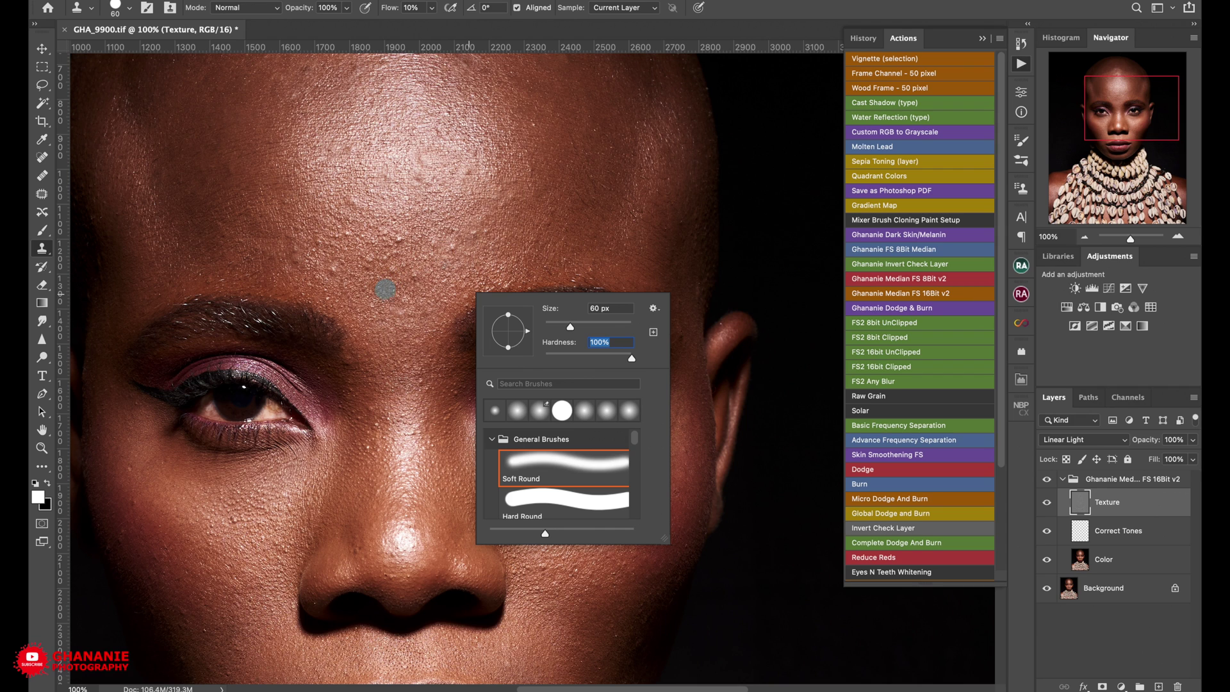
alt+click(353, 292)
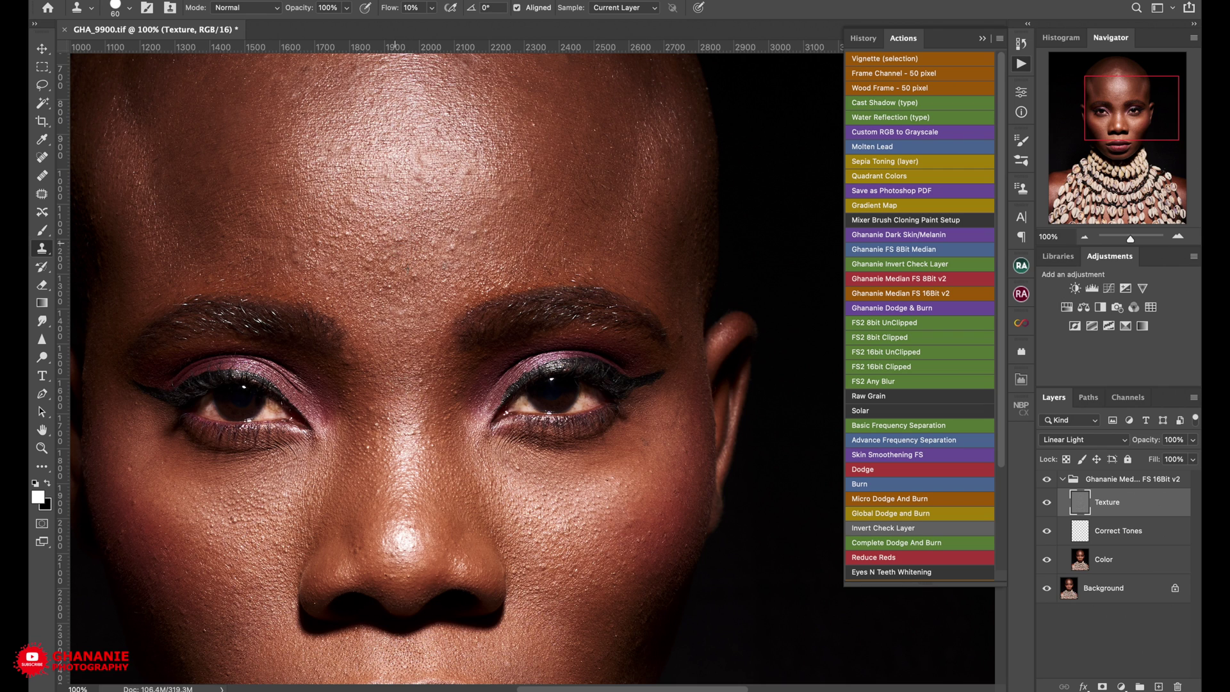
drag(450, 251, 449, 245)
- Return the Clone Stamp's hardness to 0%
right_click(415, 264)
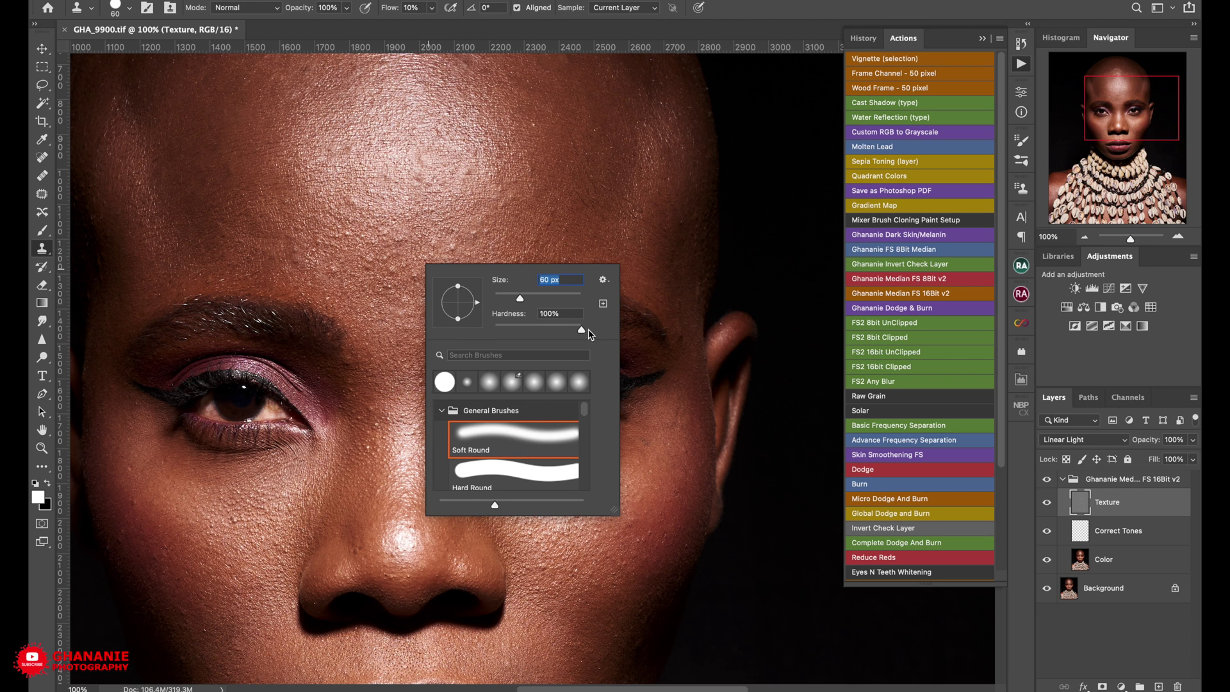
mouse_move(587, 330)
mouse_down()
mouse_move(474, 338)
mouse_move(503, 340)
mouse_up()
key(Return)
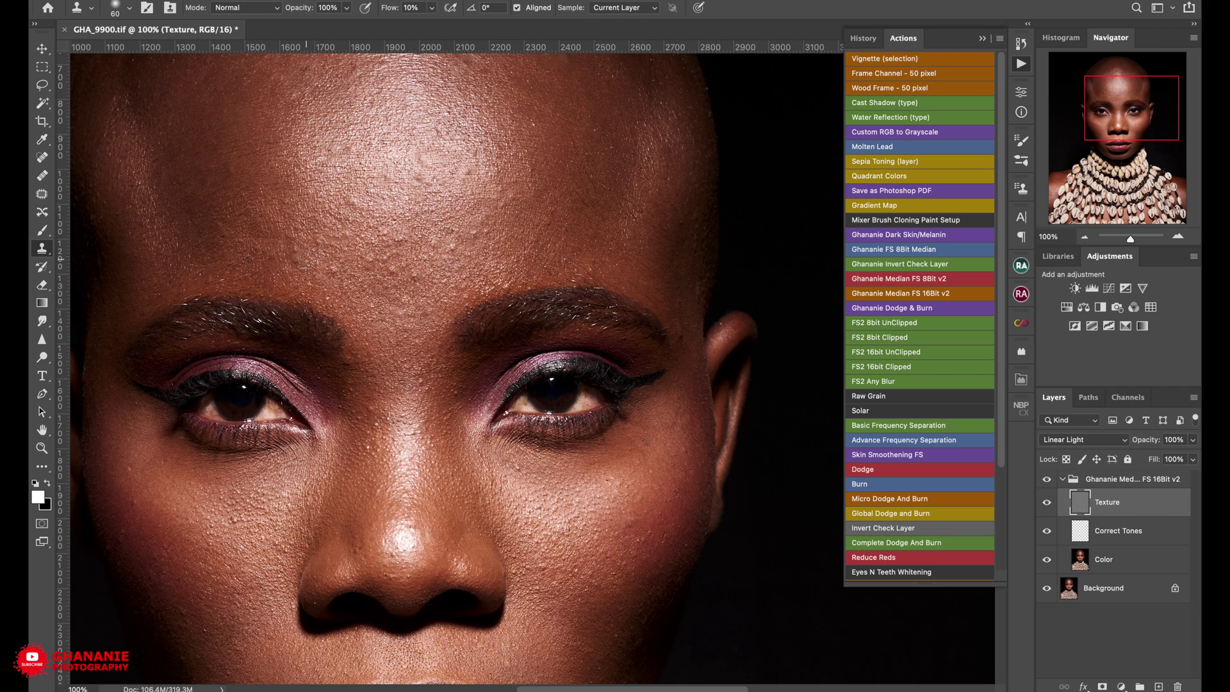
- Clone clean skin texture over blemishes on the left cheek of the Texture layer with the soft 60-pixel brush
drag(502, 241, 549, 372)
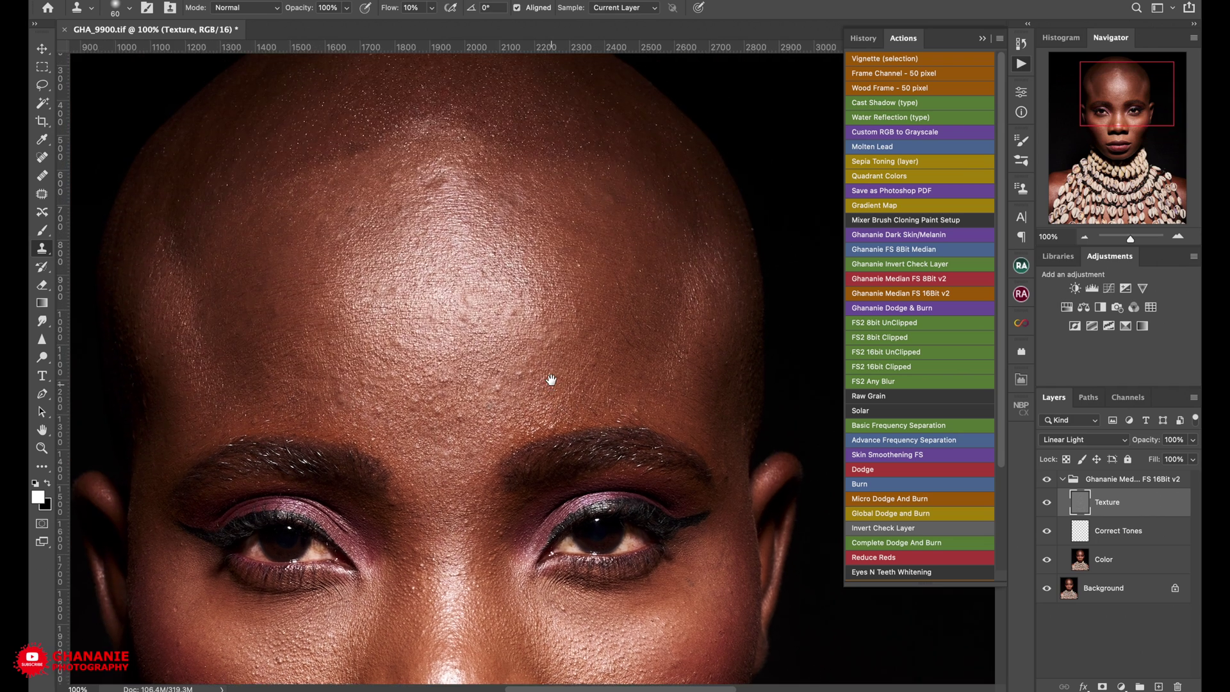
drag(487, 451, 552, 264)
drag(551, 317, 531, 238)
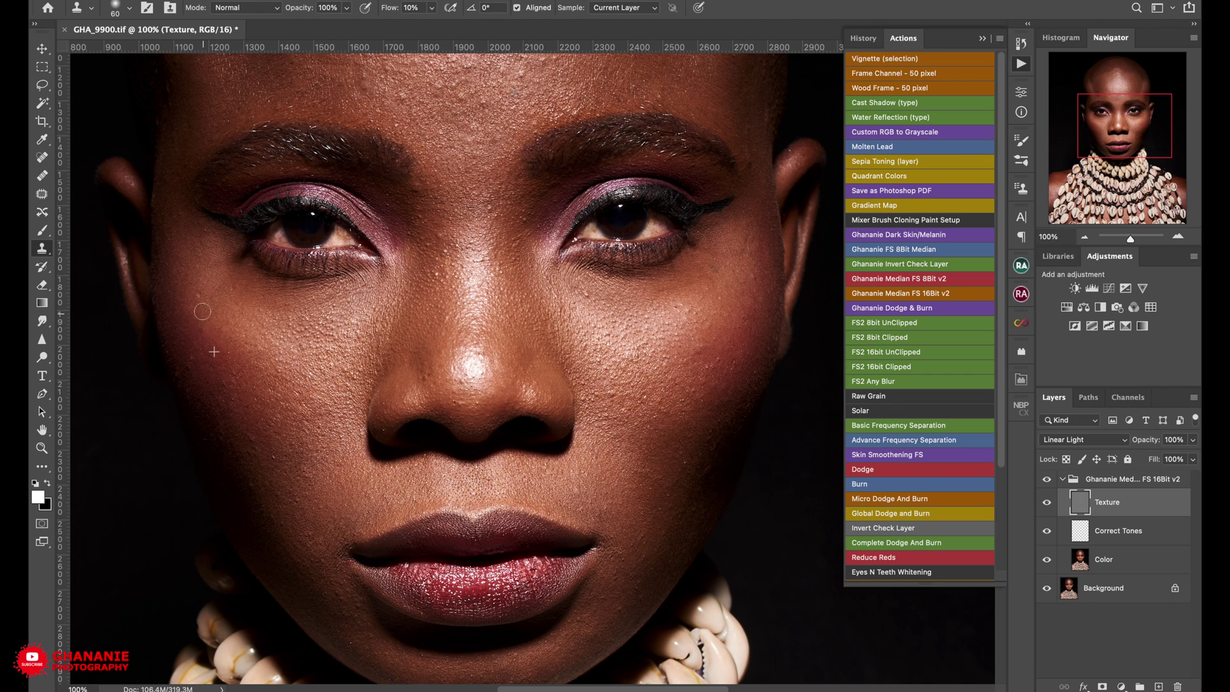
alt+click(279, 433)
mouse_move(275, 459)
mouse_down()
mouse_move(252, 446)
mouse_move(259, 467)
mouse_up()
drag(194, 368, 190, 360)
- Switch to the Spot Healing Brush, disable Sample All Layers, and heal a spot beside the bridge of the nose
click(43, 158)
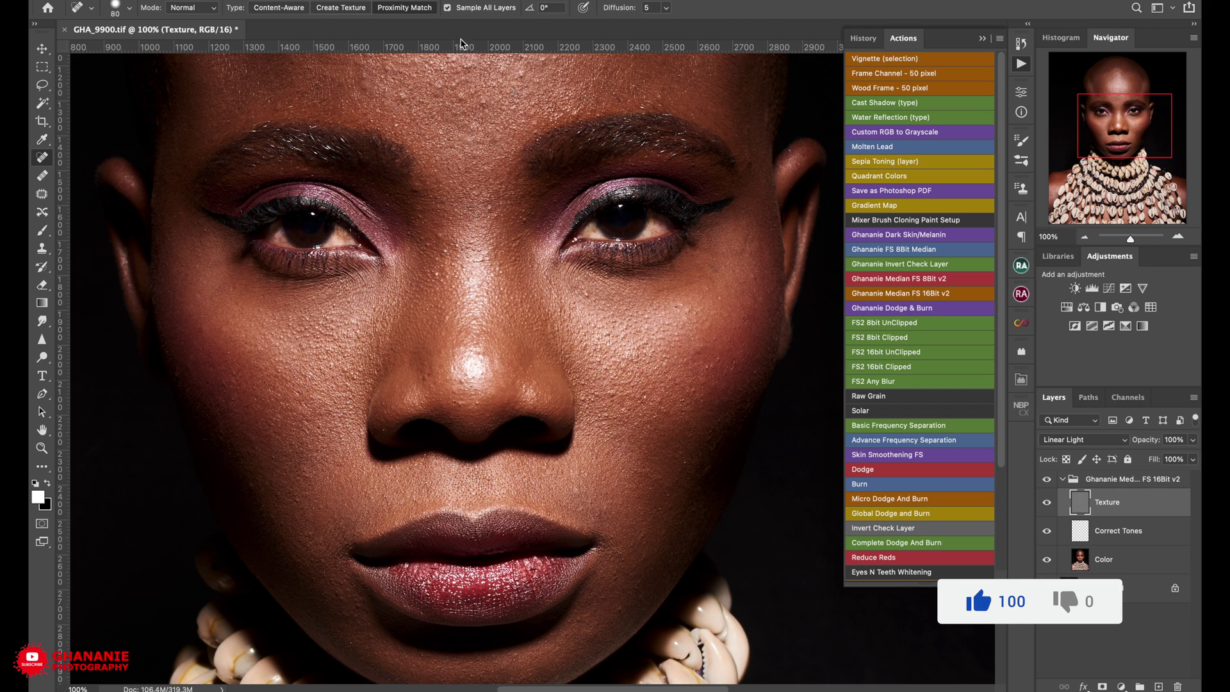
click(447, 8)
click(439, 261)
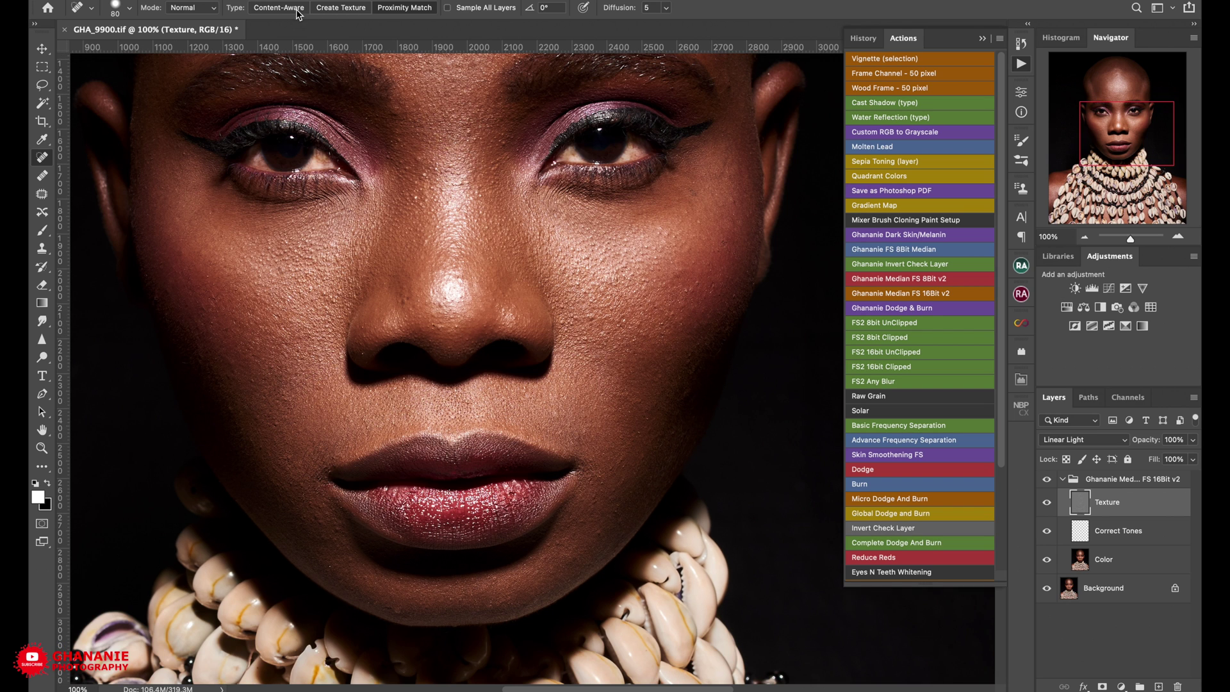
- Set the Spot Healing Brush type to Content-Aware and heal a blemish on the right side of the forehead
click(297, 11)
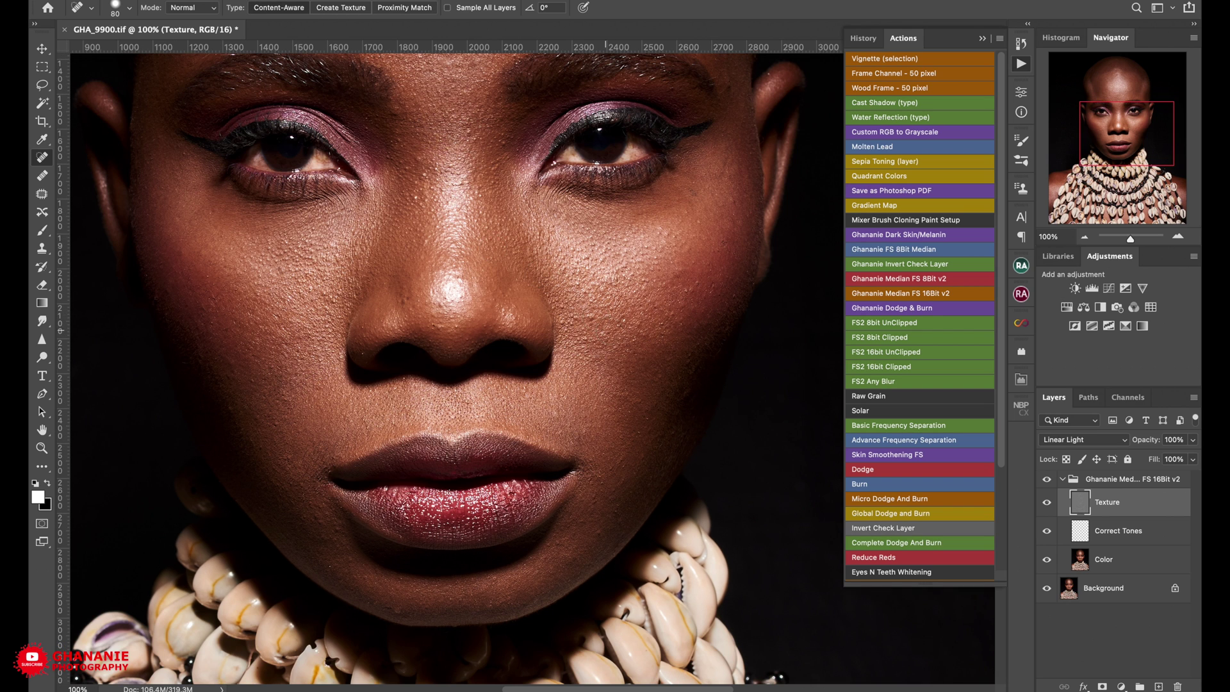
mouse_move(628, 371)
mouse_down()
mouse_move(595, 401)
mouse_move(619, 424)
mouse_up()
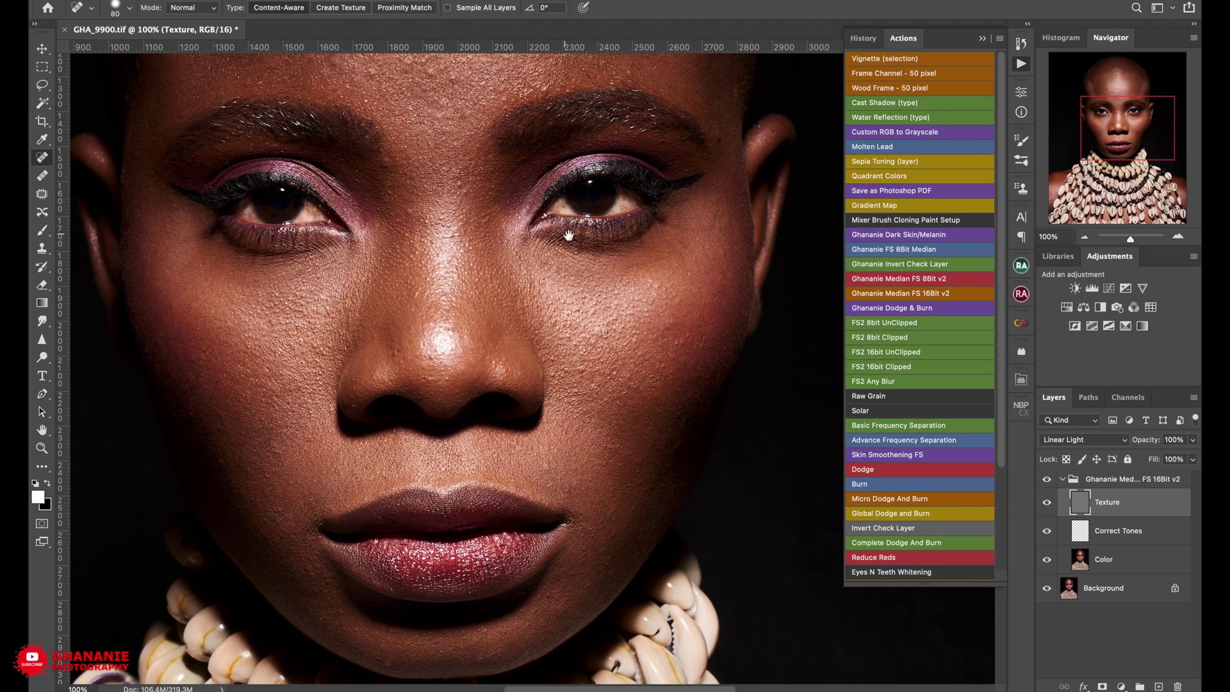
scroll(564, 234, up, 6)
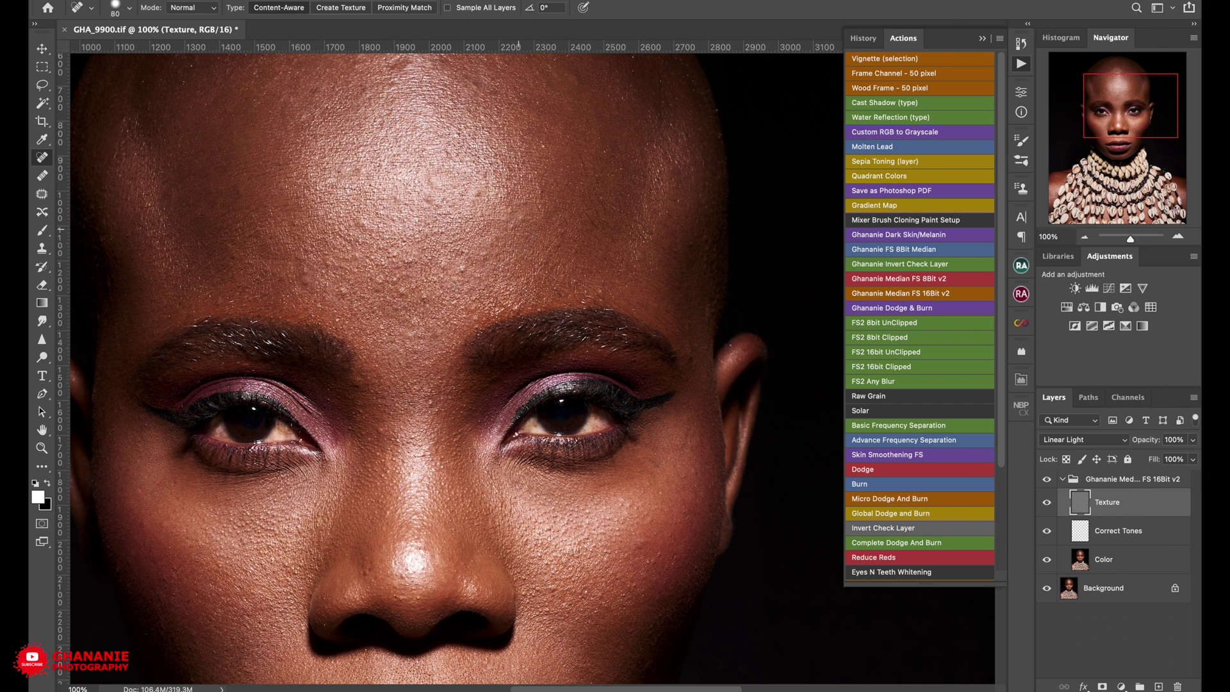
click(540, 144)
scroll(320, 154, right, 1)
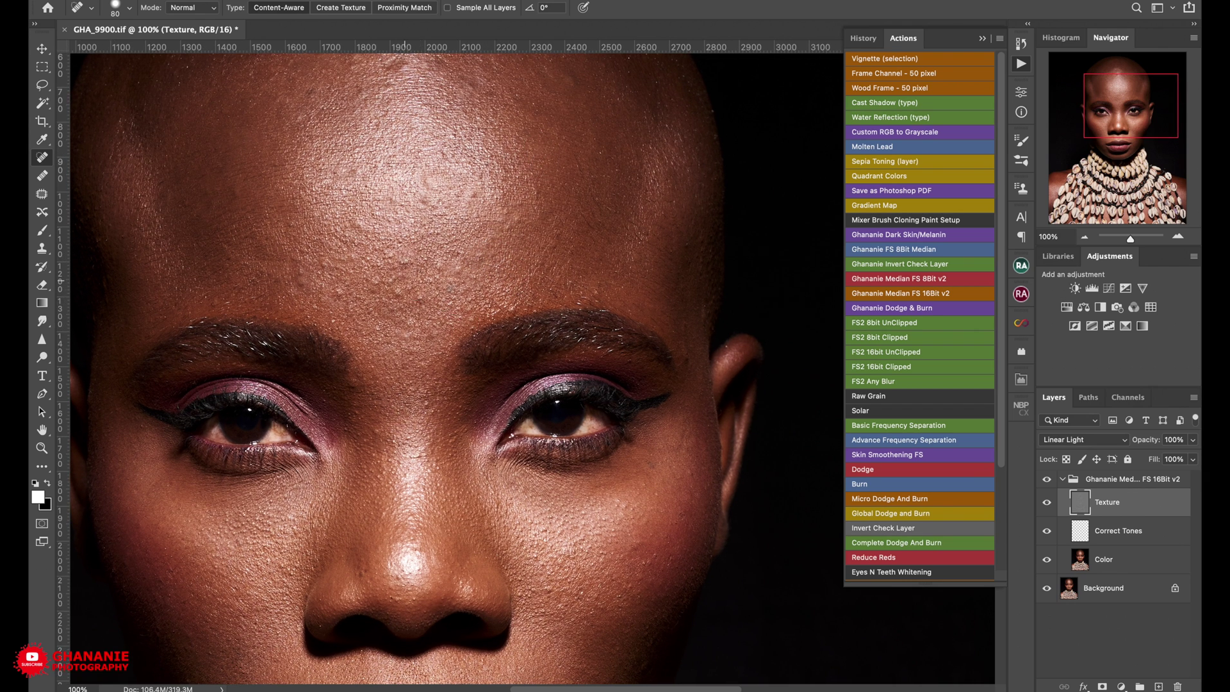
- Activate the Healing Brush tool and set its sampling to Current Layer
click(41, 177)
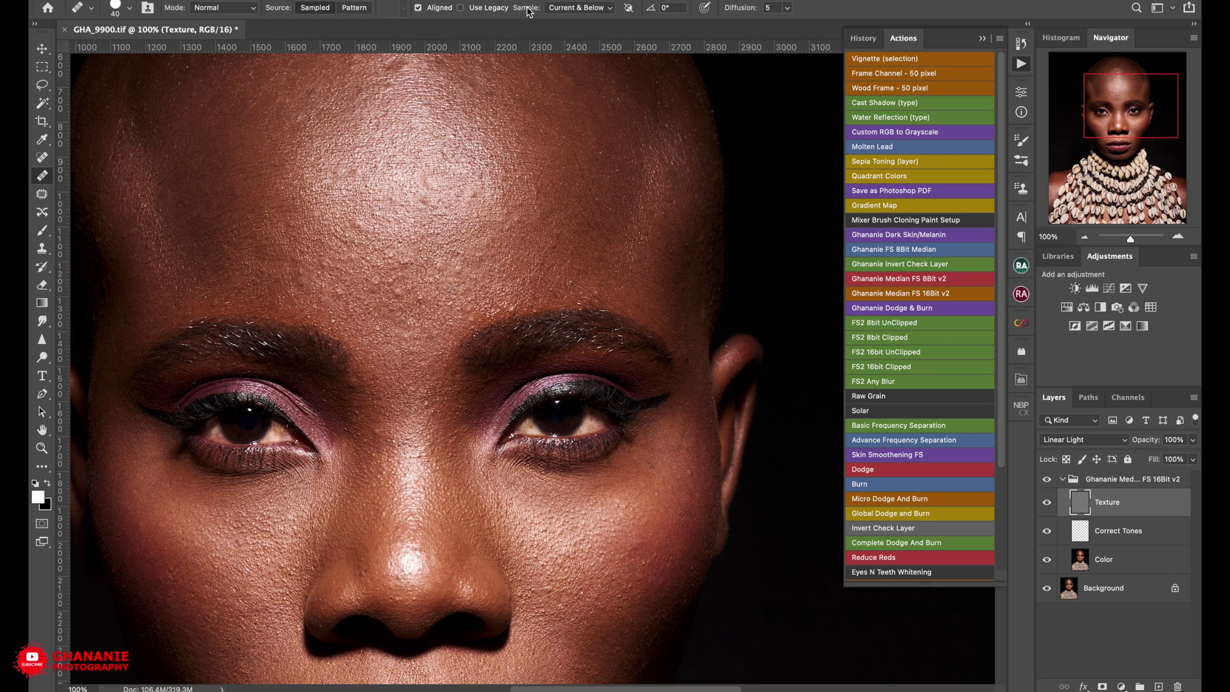
click(602, 15)
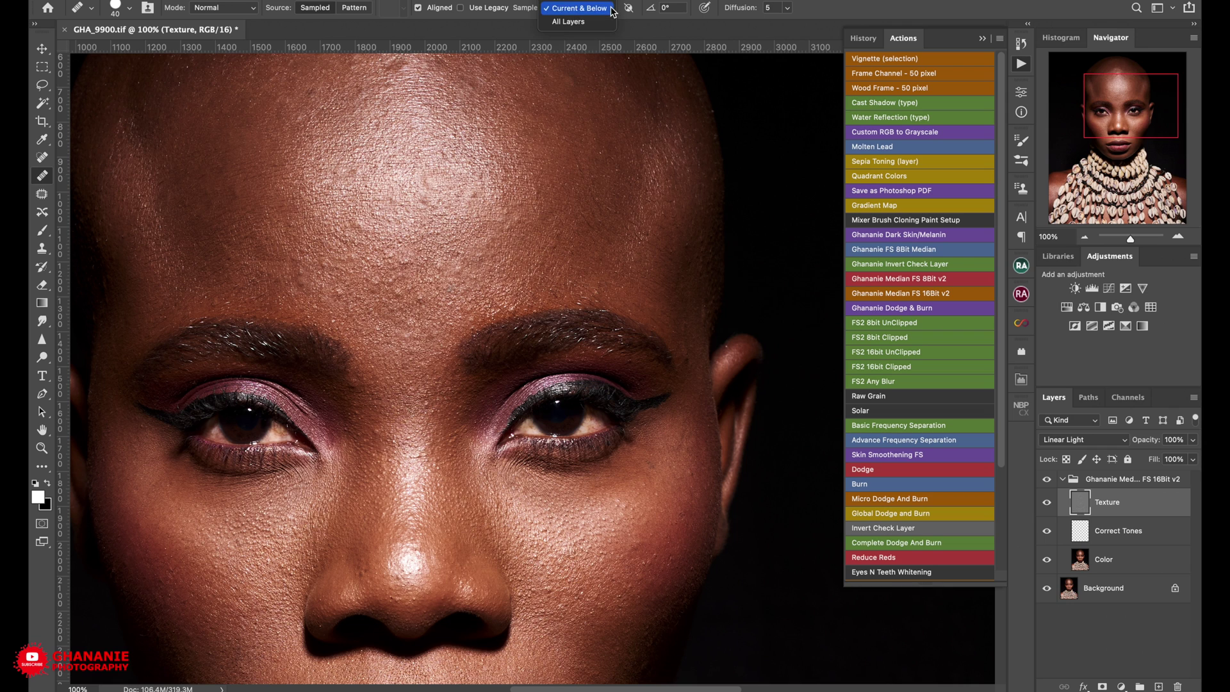
click(577, 8)
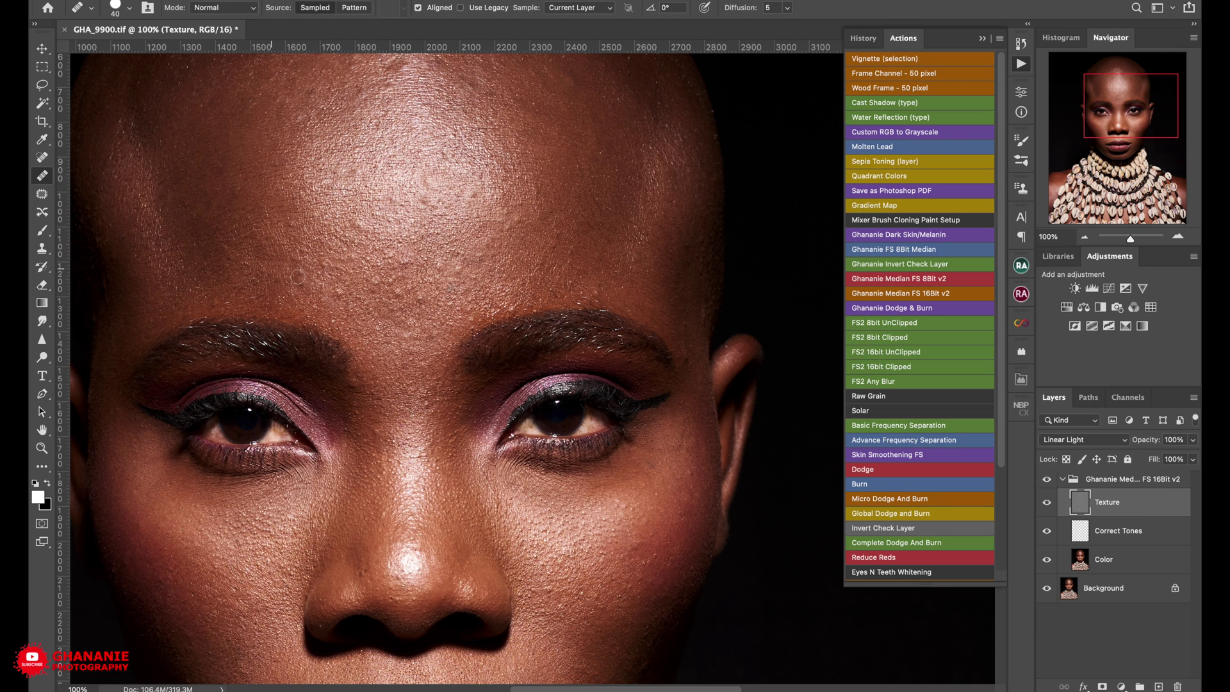
- Heal the remaining bumps between the eyebrows, across the lower forehead and at the left temple with the 40-pixel Healing Brush
click(423, 314)
click(427, 324)
click(546, 263)
click(398, 262)
click(327, 250)
click(299, 275)
click(137, 184)
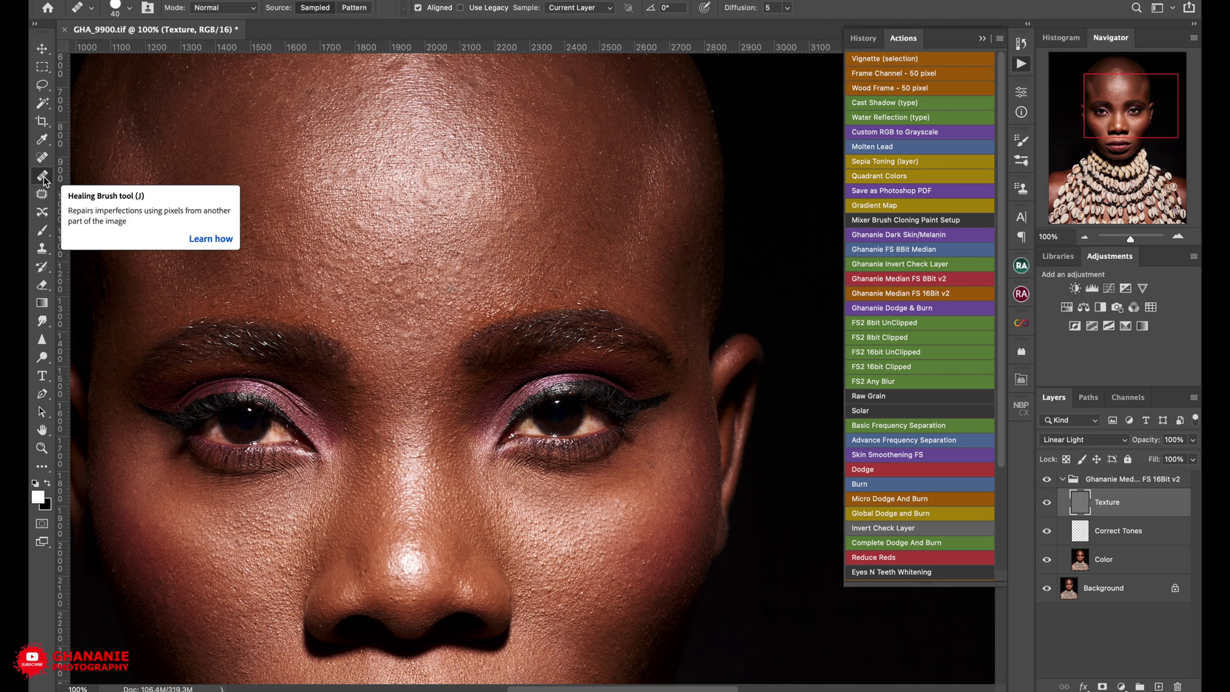
- Activate the Mixer Brush tool and select the Color layer
click(42, 160)
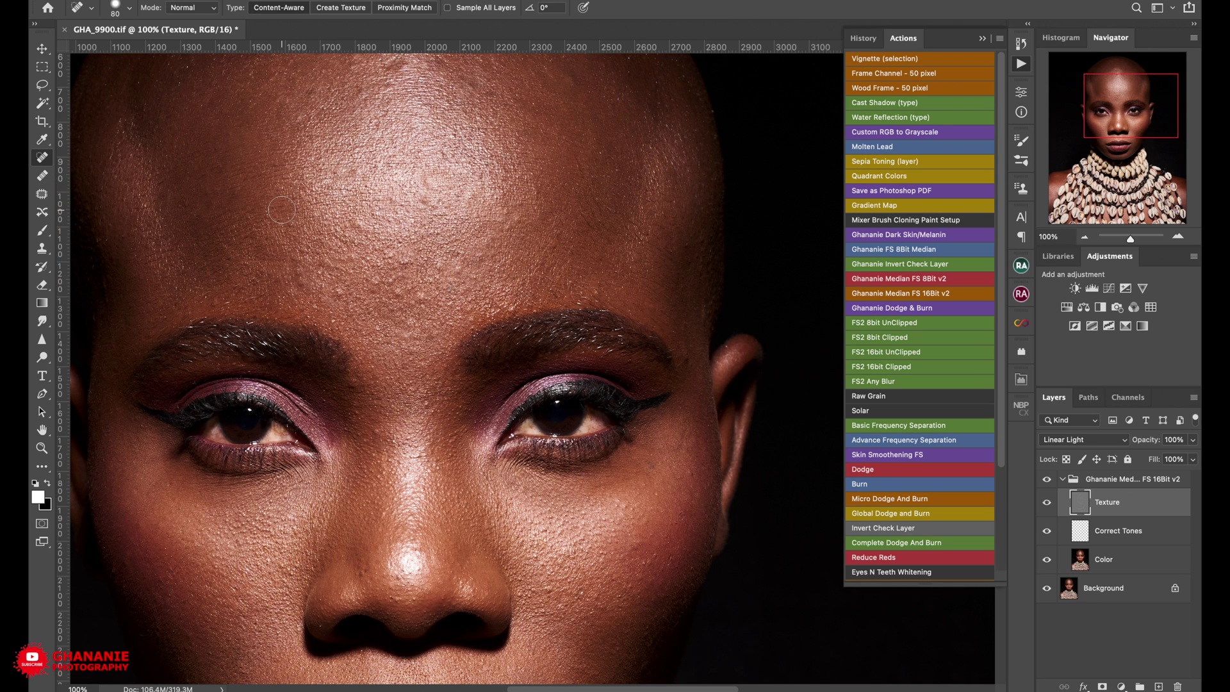
key(ctrl+minus)
key(ctrl+minus)
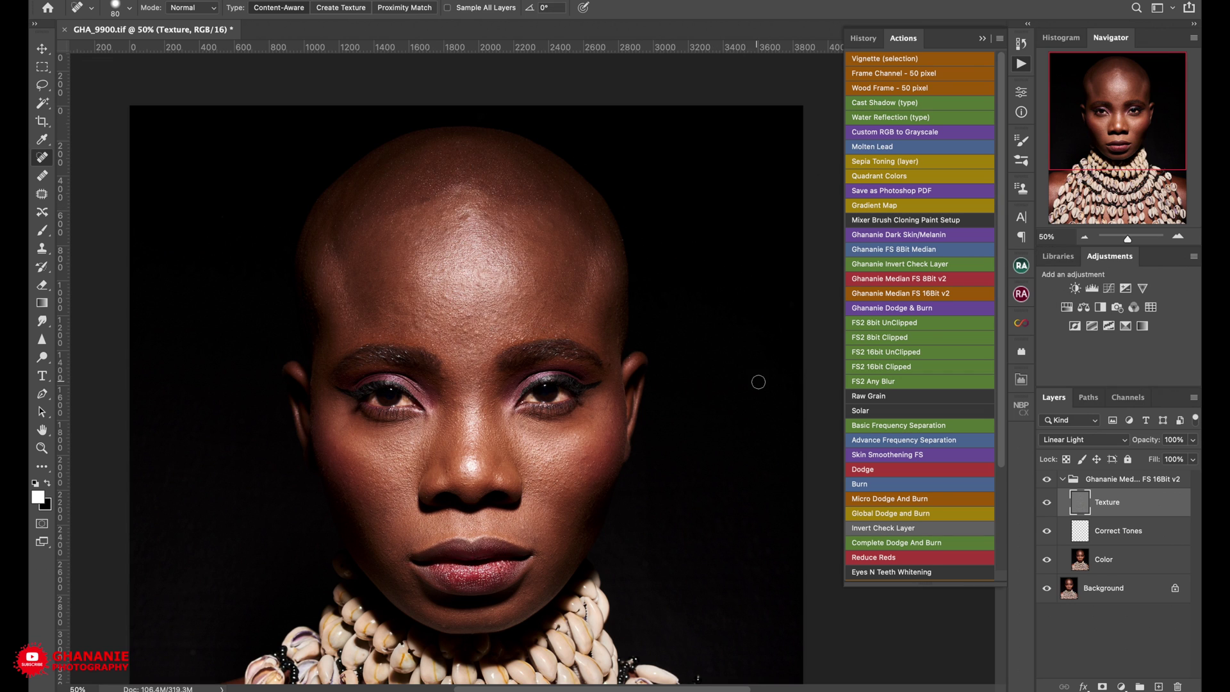
key(shift+b)
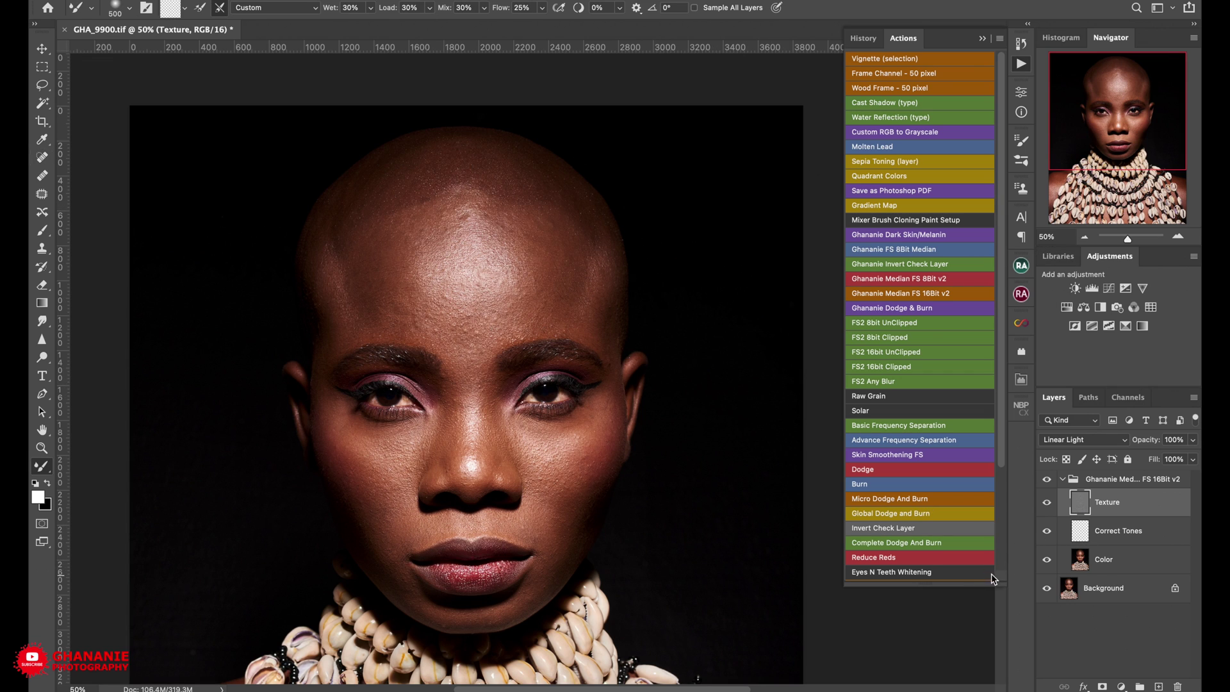
click(1088, 567)
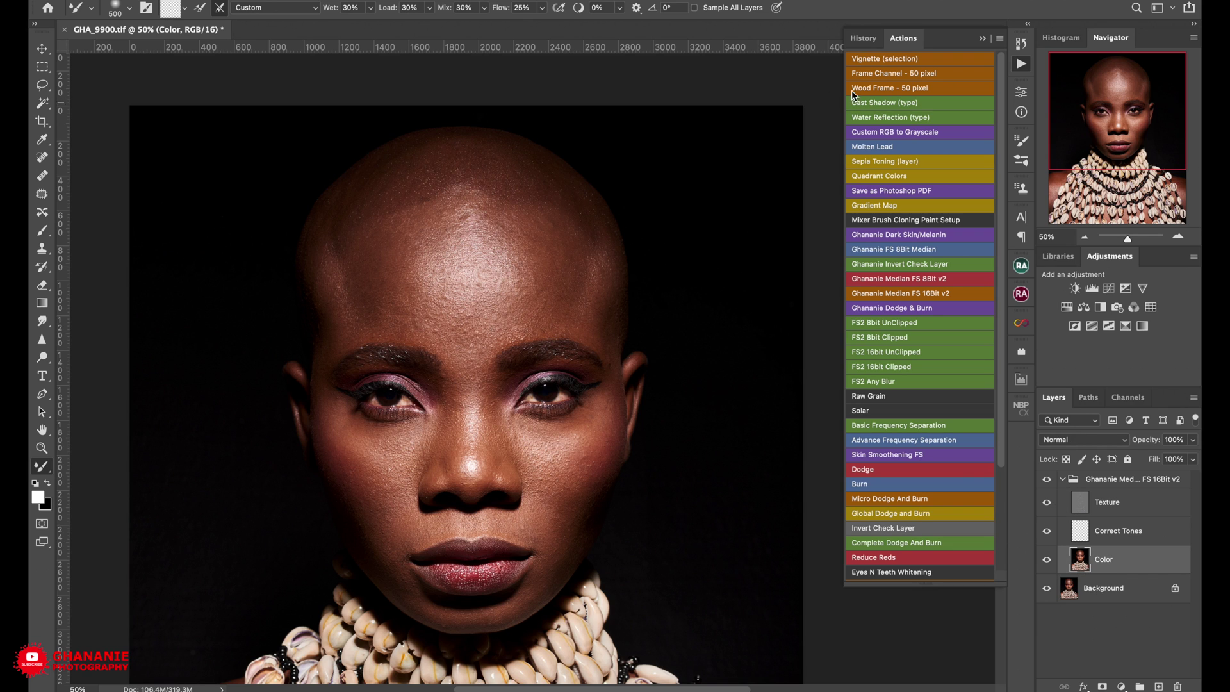
- Blend uneven tones across the forehead on the Color layer with the Mixer Brush, reducing its size to 200 pixels
key(bracketleft)
key(bracketleft)
key(bracketleft)
key(bracketleft)
key(bracketleft)
mouse_move(552, 223)
mouse_down()
mouse_move(536, 220)
mouse_move(540, 239)
mouse_move(506, 231)
mouse_move(560, 280)
mouse_move(481, 213)
mouse_move(423, 227)
mouse_move(403, 253)
mouse_move(424, 283)
mouse_move(422, 318)
mouse_move(442, 337)
mouse_move(458, 330)
mouse_up()
key(bracketright)
key(bracketleft)
key(bracketleft)
key(bracketleft)
key(bracketleft)
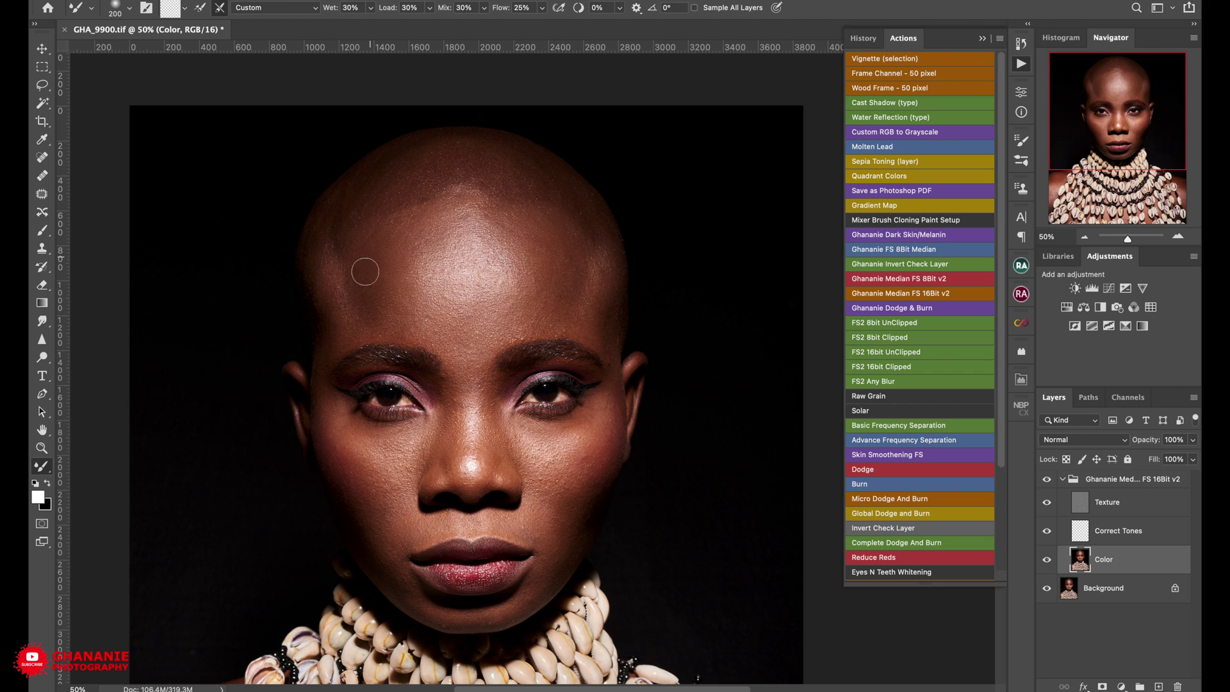
- Smooth the forehead highlight transitions further on the Color layer, varying the Mixer Brush size between 175 and 250 pixels
key(bracketleft)
key(bracketleft)
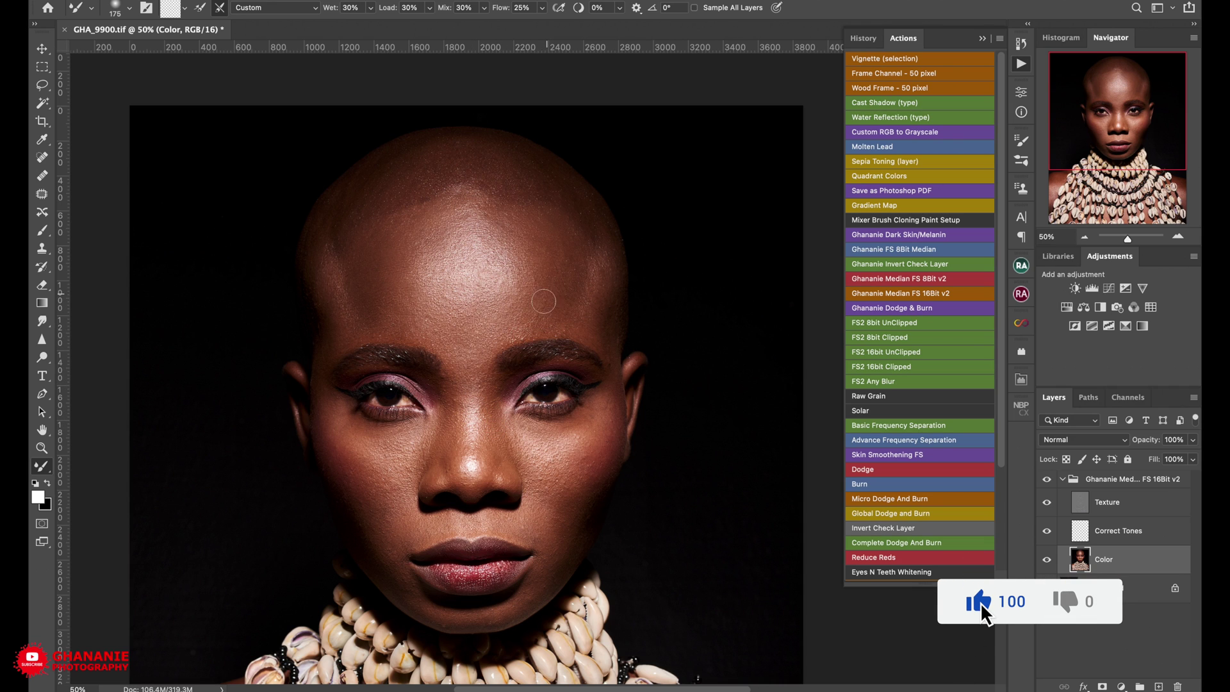
key(bracketright)
key(bracketright)
key(bracketright)
key(bracketleft)
key(bracketleft)
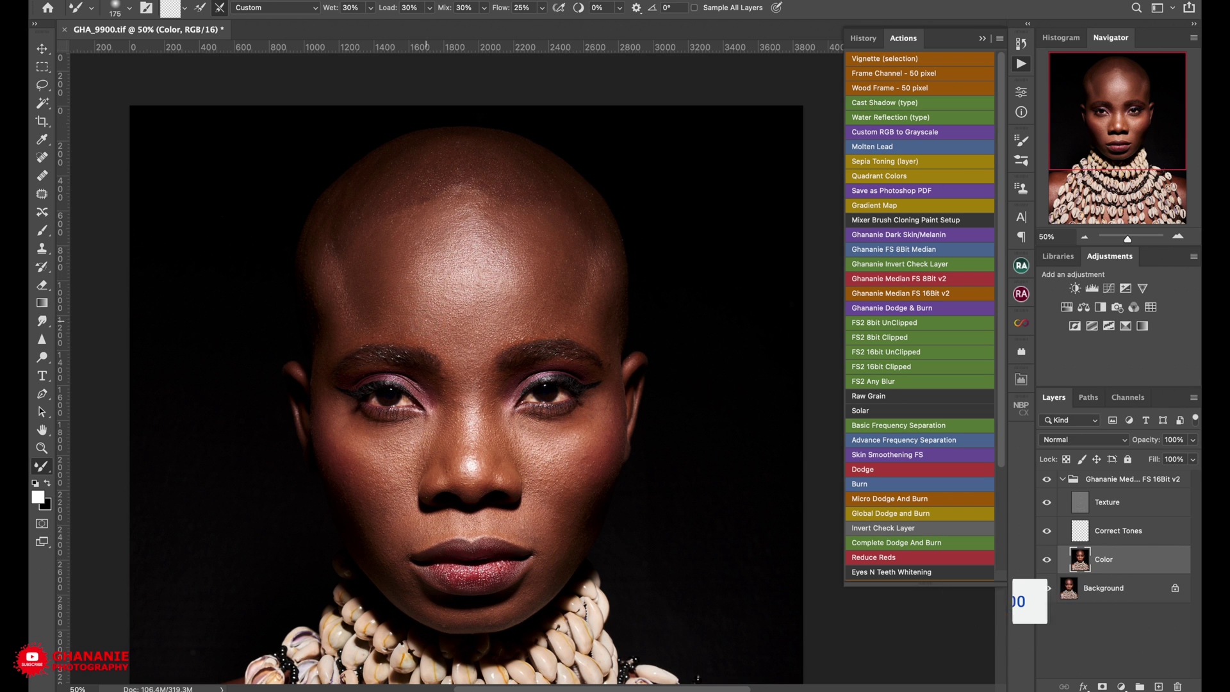
key(bracketright)
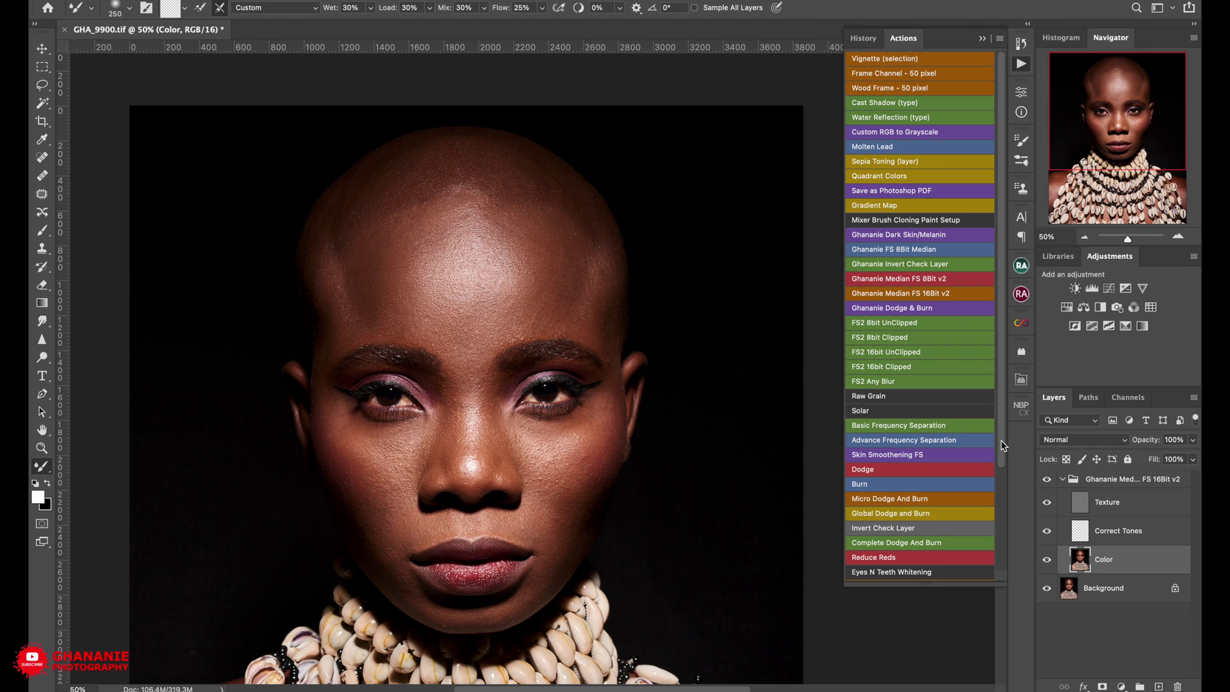
- Hide and reshow the frequency separation group to compare the portrait before and after retouching
click(1048, 480)
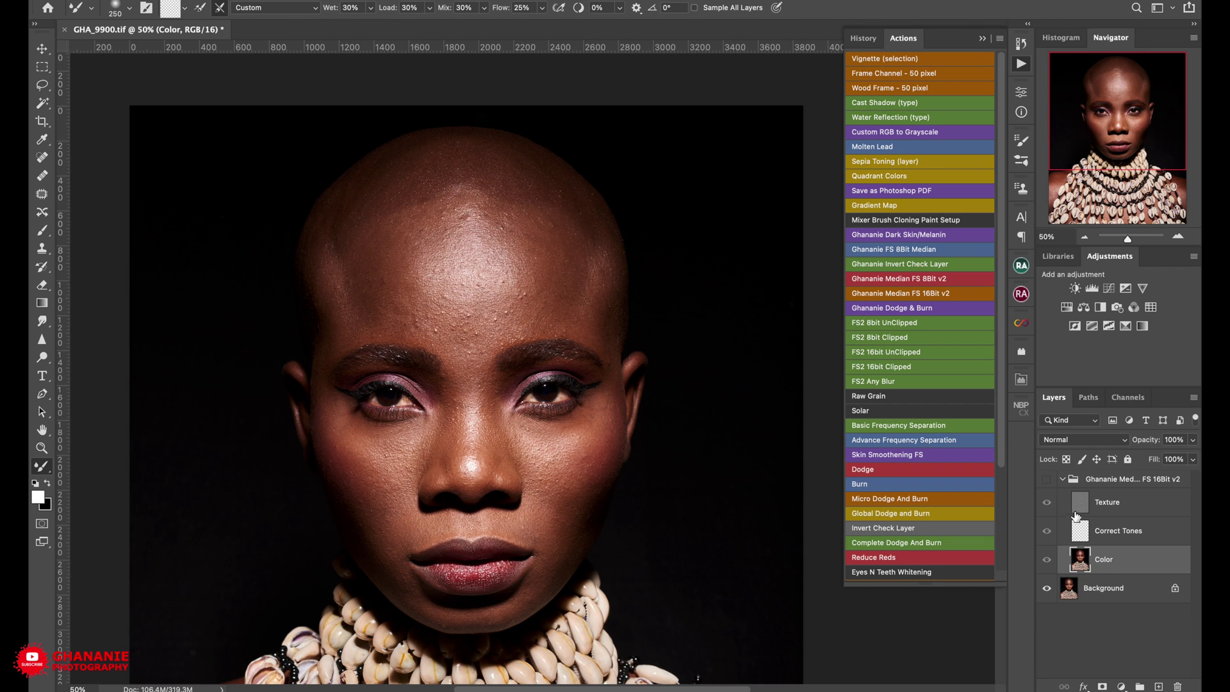
click(1047, 480)
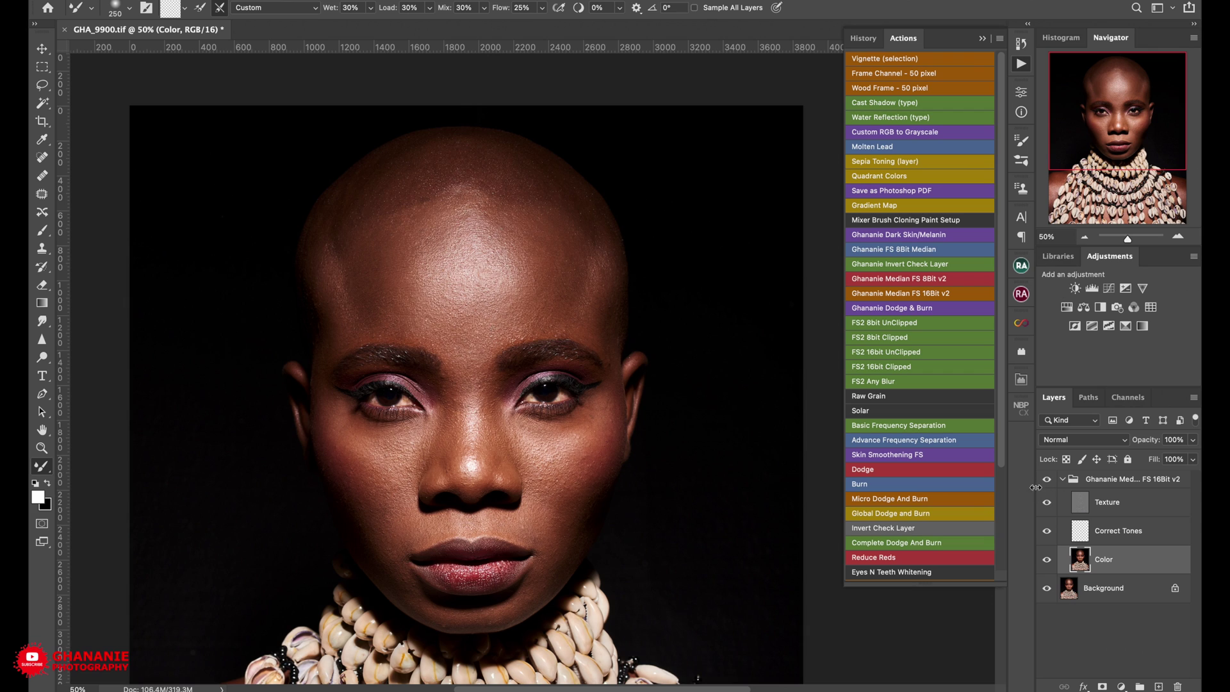